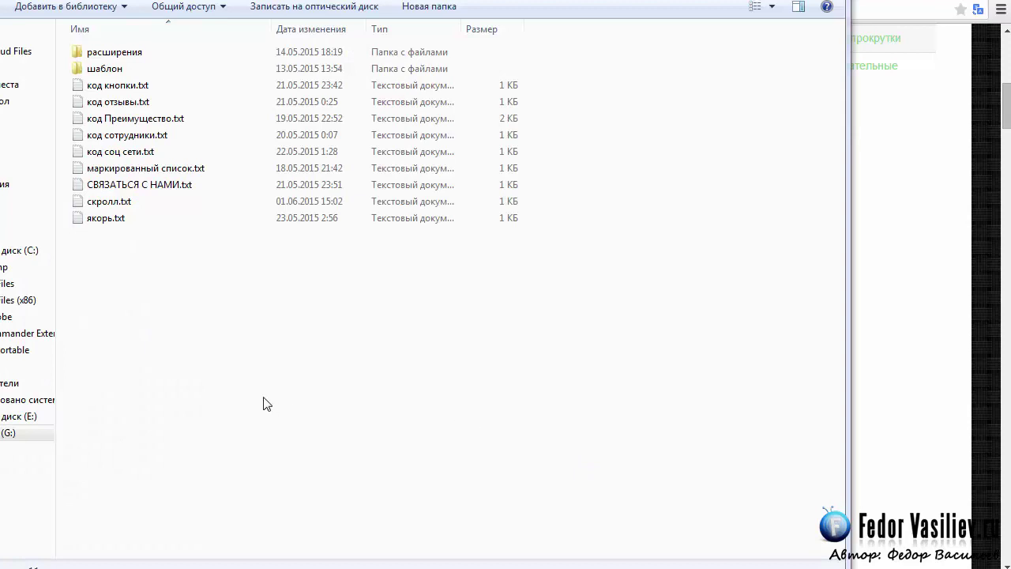
Step: Open скролл.txt and select its complete list code, from the opening ul tag to the closing one
click(107, 201)
double_click(107, 201)
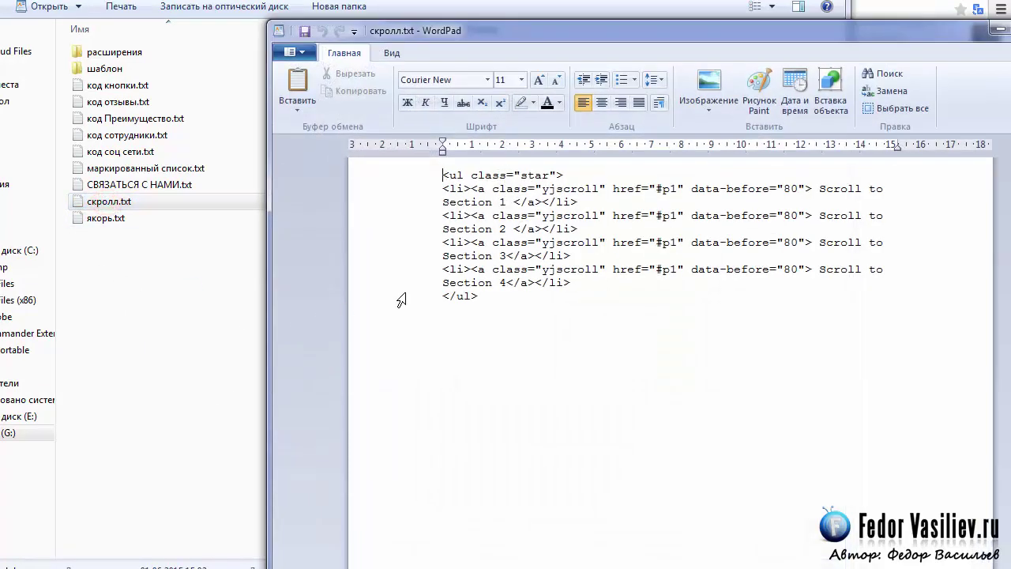
drag(489, 297, 434, 175)
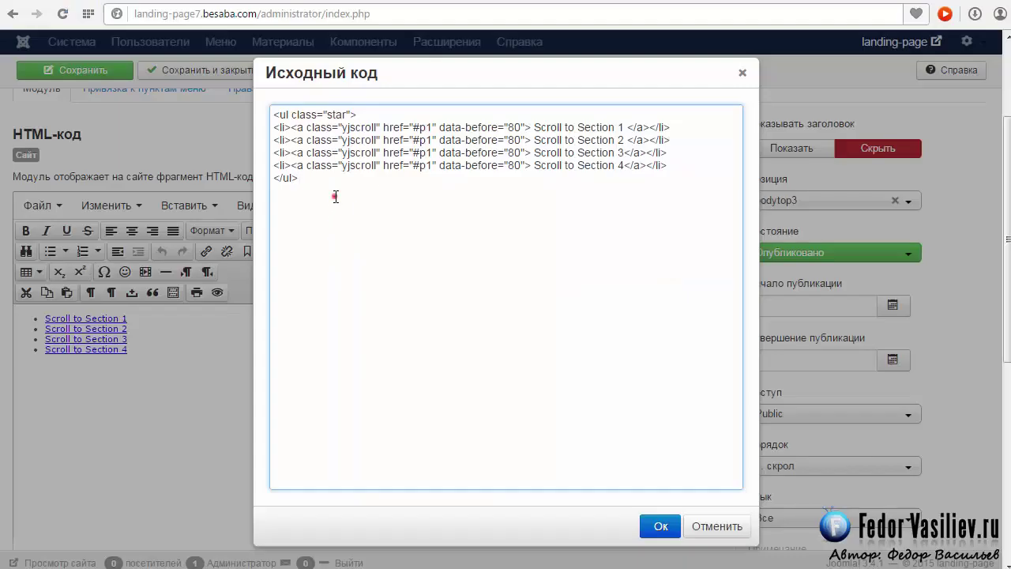
Step: Review the whole star list code in the module's source, and look through the published Аддоны page down to the list
drag(335, 197, 274, 113)
click(346, 158)
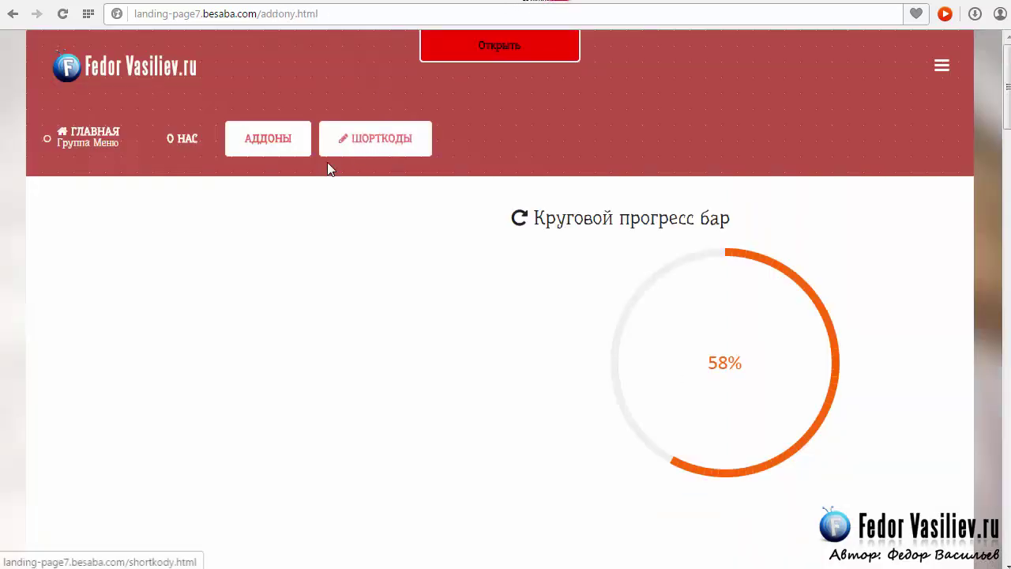
scroll(269, 285, down, 10)
scroll(255, 305, down, 8)
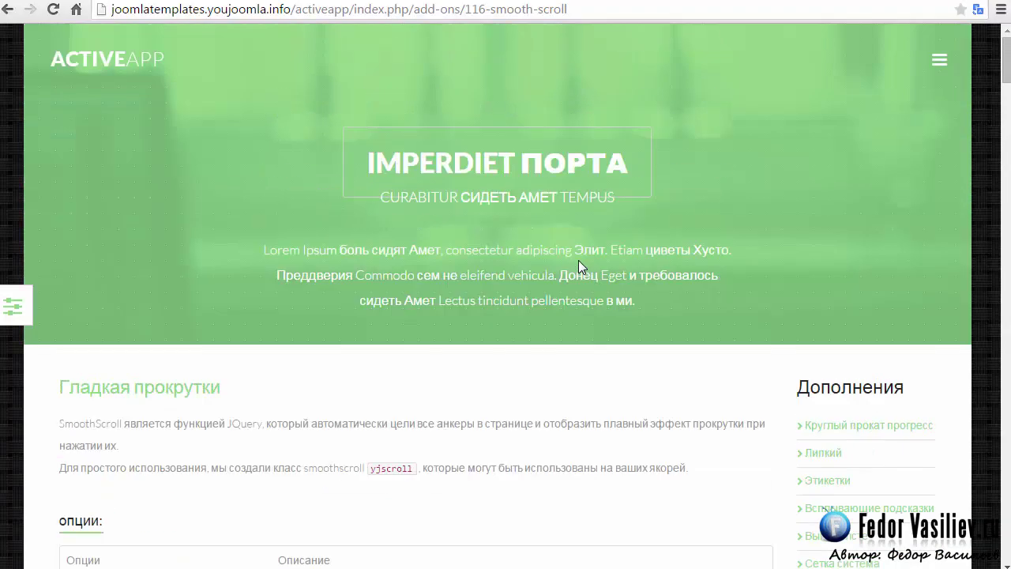
Step: Open the template demo's Оформление page and examine the custom list styles, including the .star class
click(941, 63)
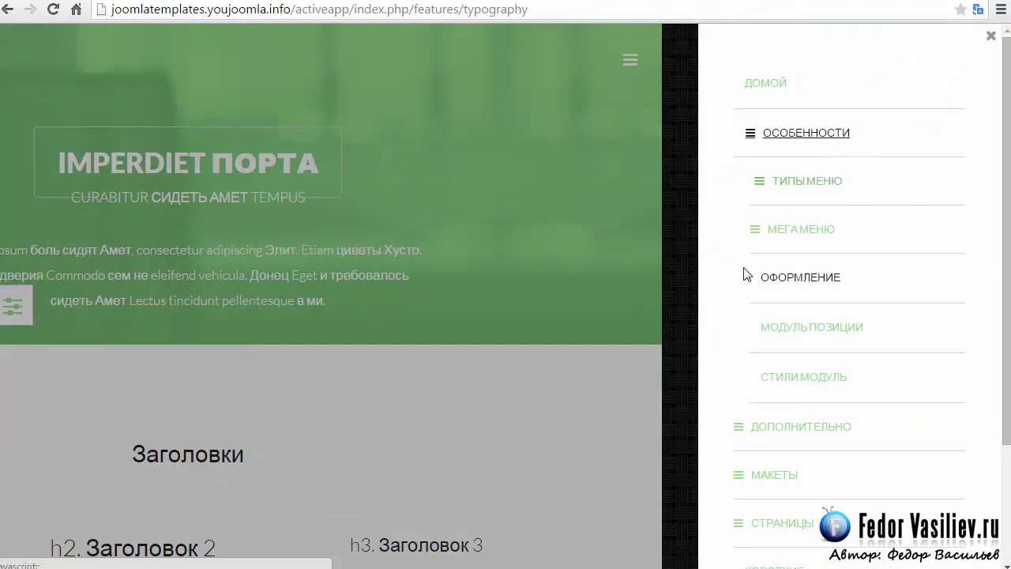
click(815, 281)
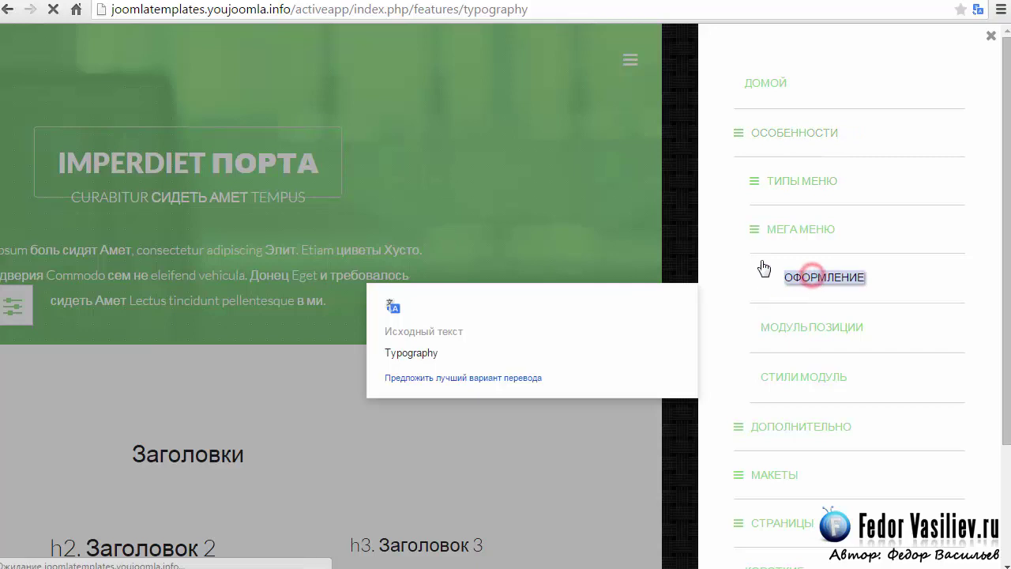
scroll(655, 217, down, 4)
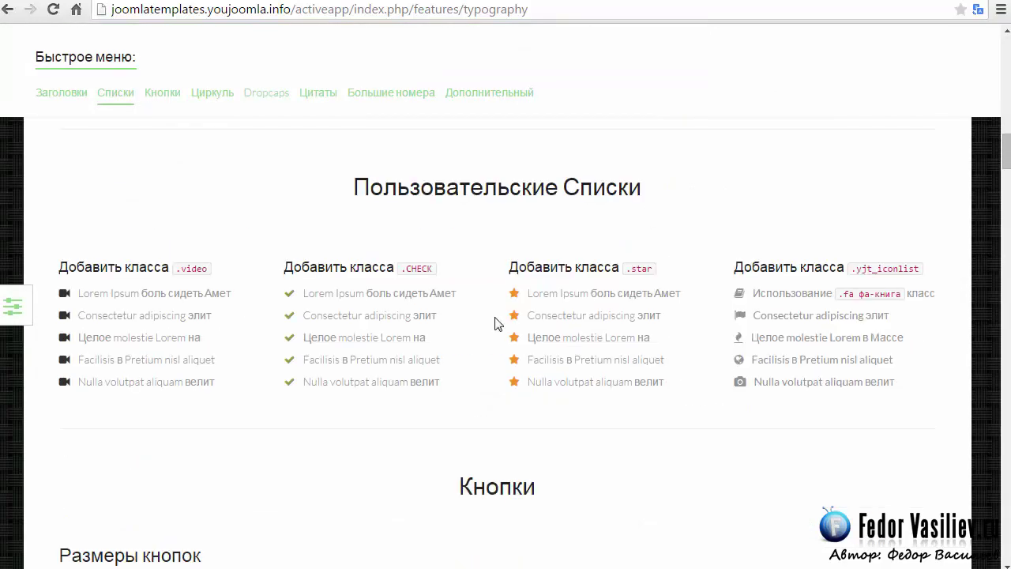
drag(644, 186, 446, 190)
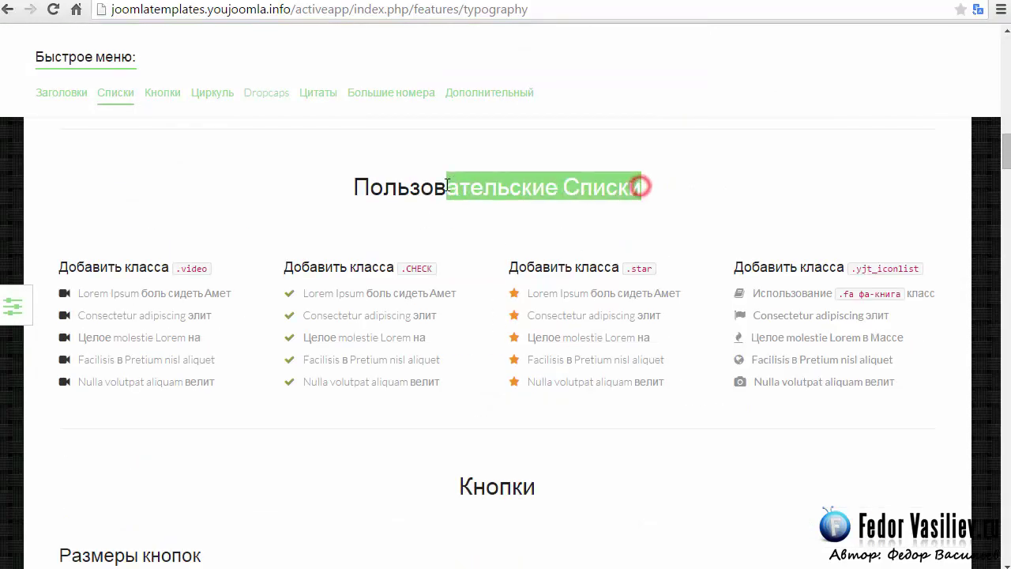
drag(654, 273, 639, 270)
triple_click(640, 270)
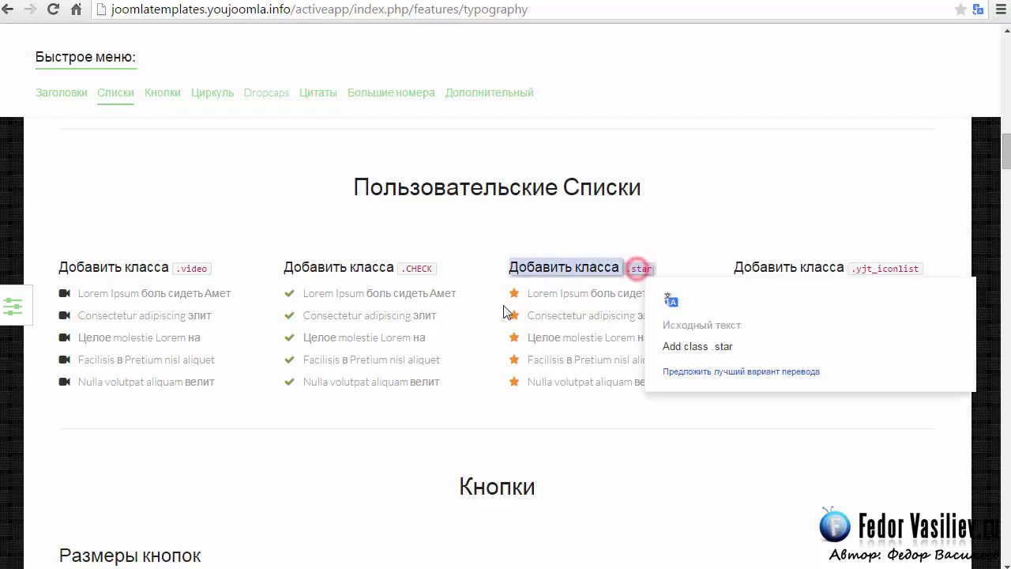
click(247, 378)
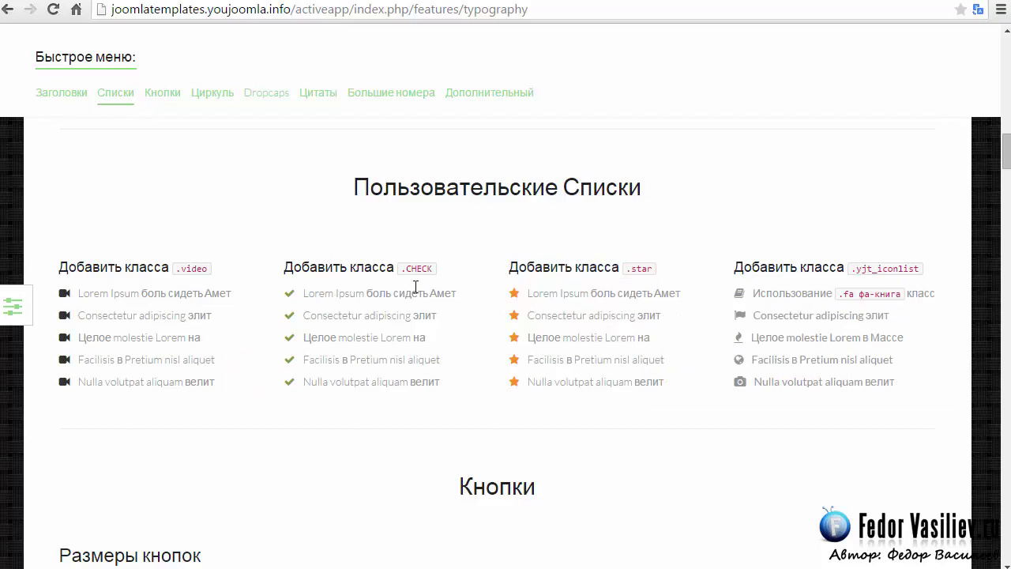
Step: Copy the class name CHECK from the second custom list heading
drag(434, 270, 408, 271)
triple_click(410, 272)
right_click(414, 267)
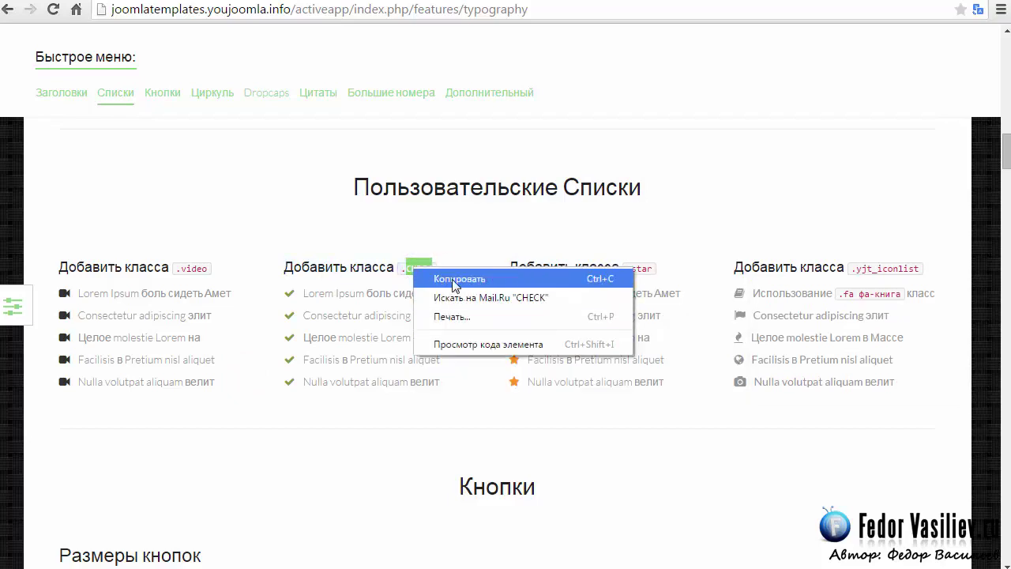
click(447, 280)
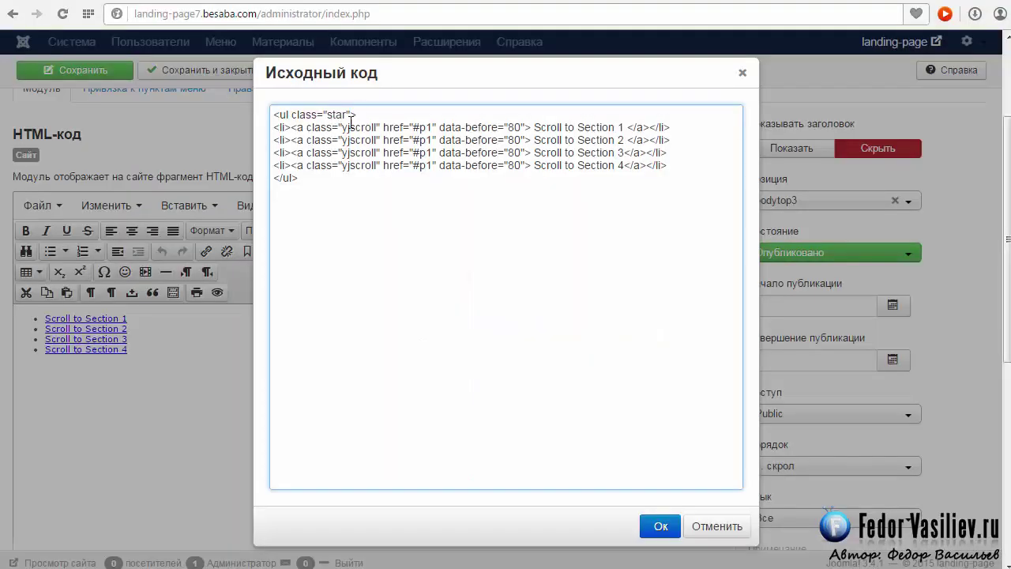
Step: Replace the ul class in the module's source with check, apply the code and save the module
drag(347, 116, 330, 115)
key(BackSpace)
text(CHECK)
click(656, 527)
click(83, 73)
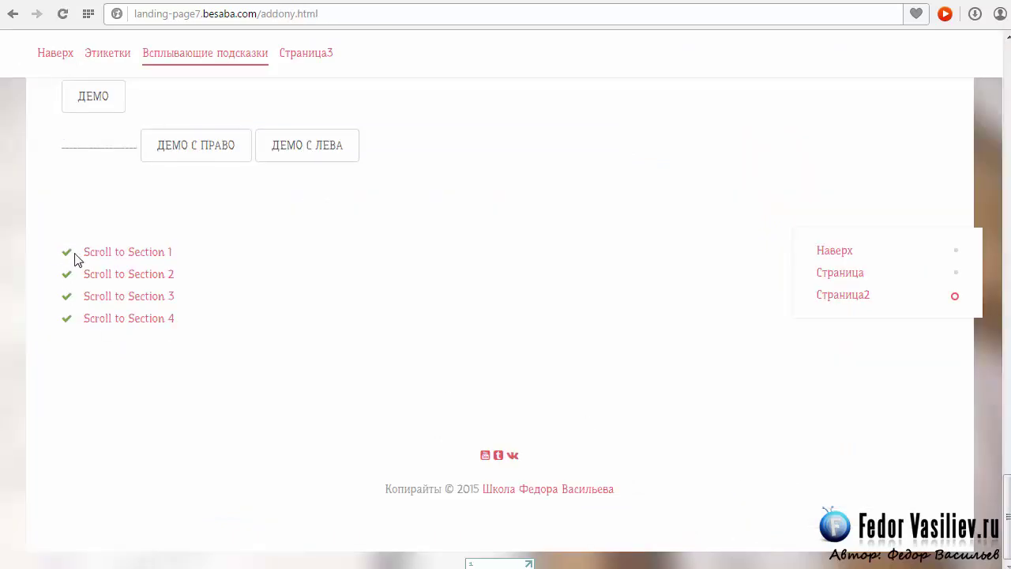
Step: Reopen the module's source code and review the link texts of all four list items without changing them
click(497, 0)
scroll(509, 222, down, 3)
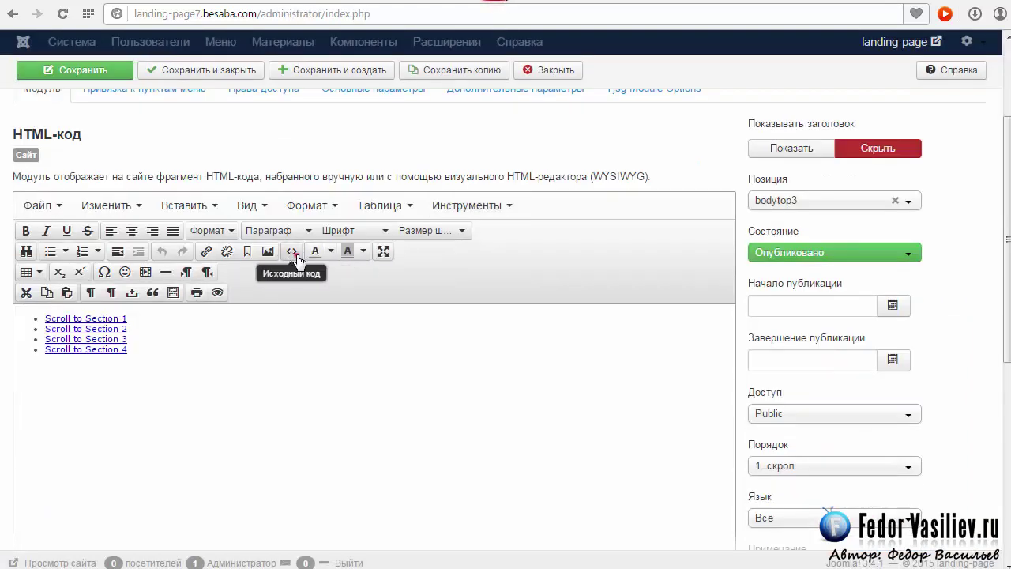
click(293, 252)
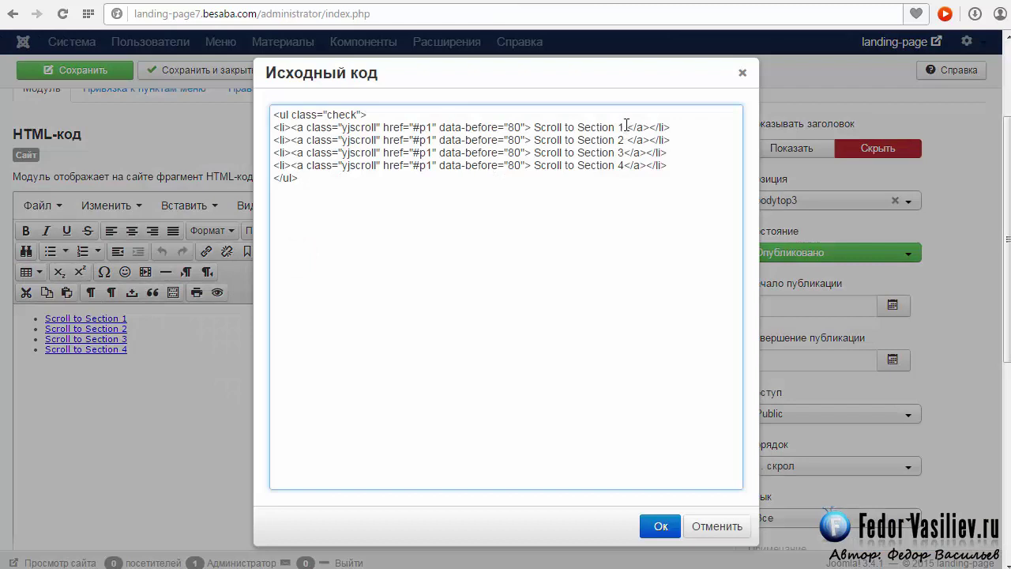
drag(625, 126, 537, 127)
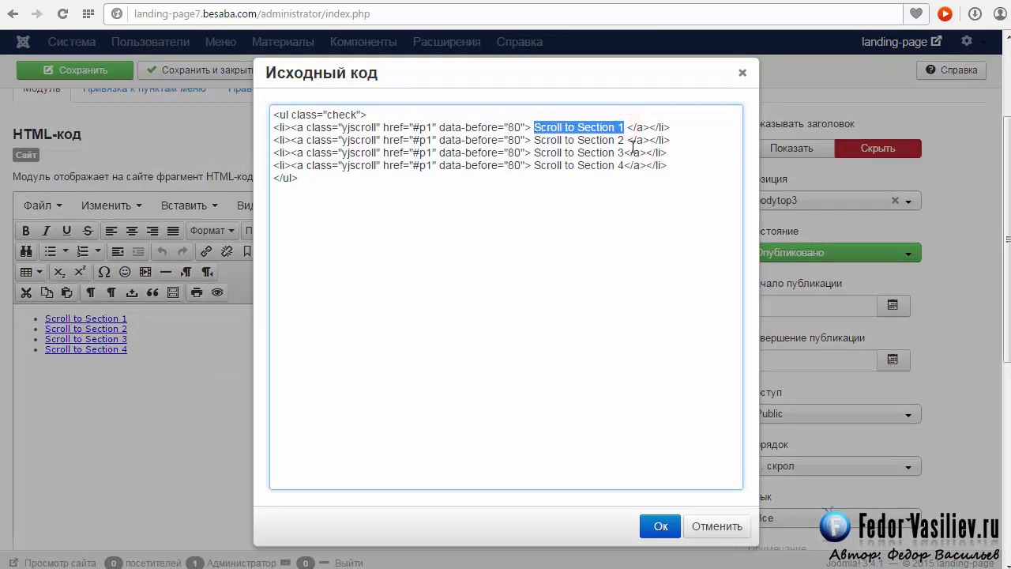
drag(625, 140, 536, 140)
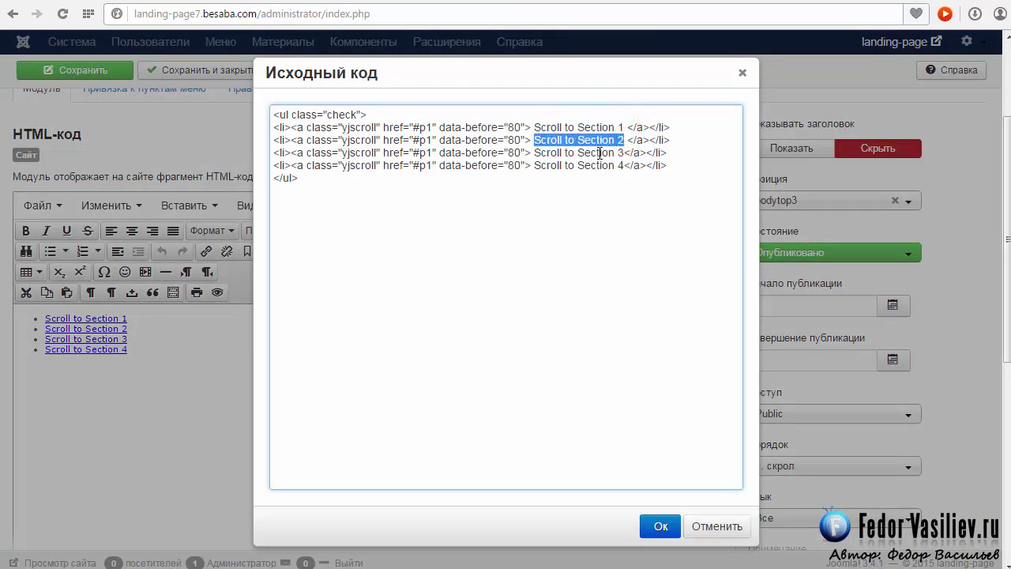
drag(626, 153, 533, 152)
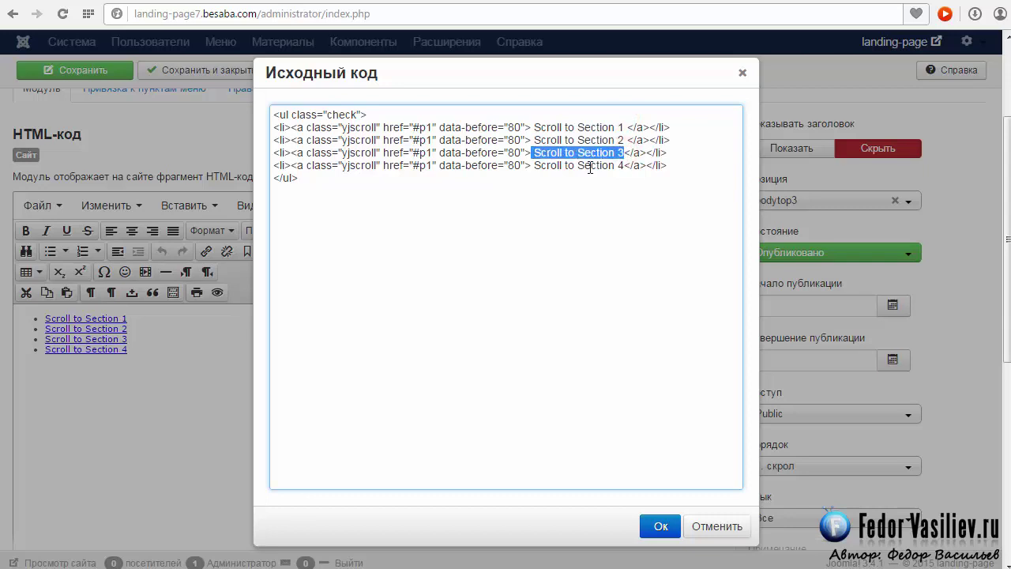
drag(623, 166, 535, 165)
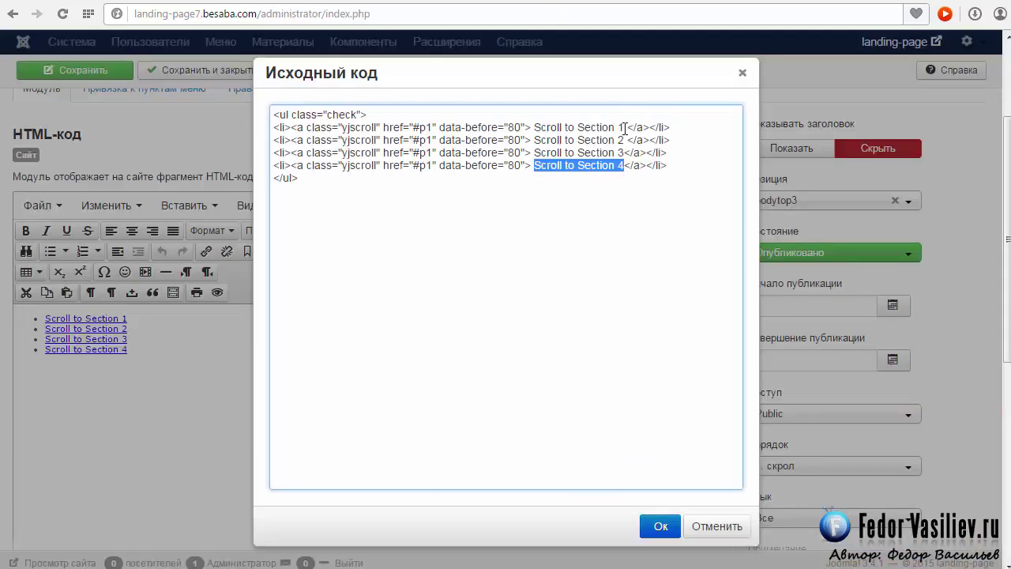
drag(624, 128, 534, 127)
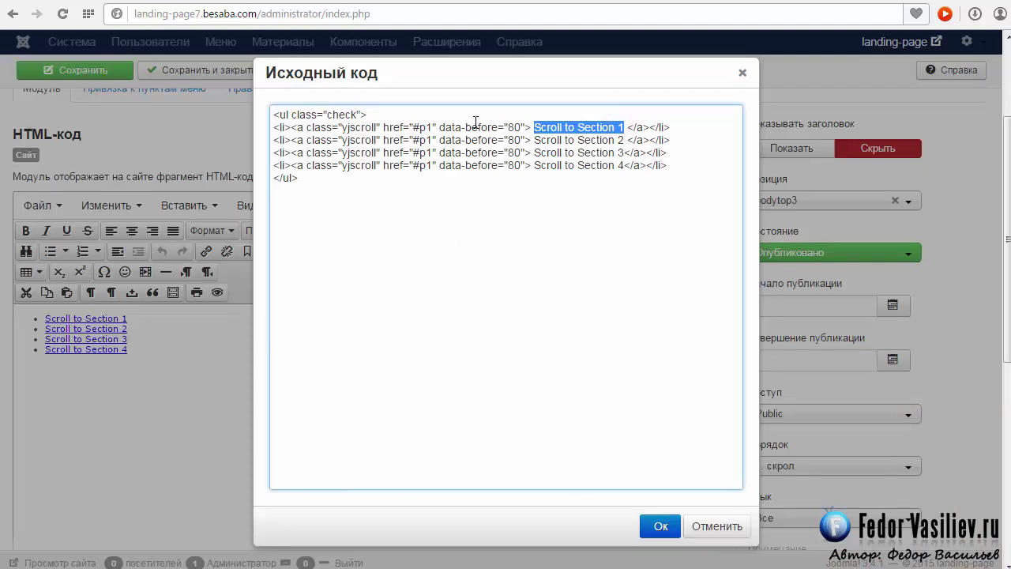
click(742, 72)
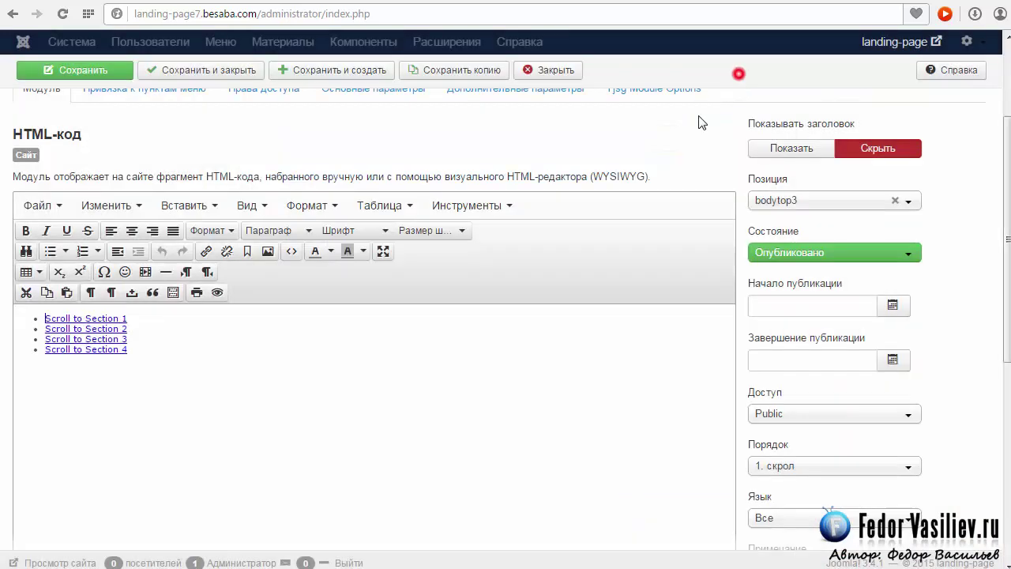
Step: Close the скрол module and open the плавающее меню module from the module list
scroll(361, 293, up, 2)
scroll(383, 300, down, 2)
mouse_move(763, 188)
click(551, 71)
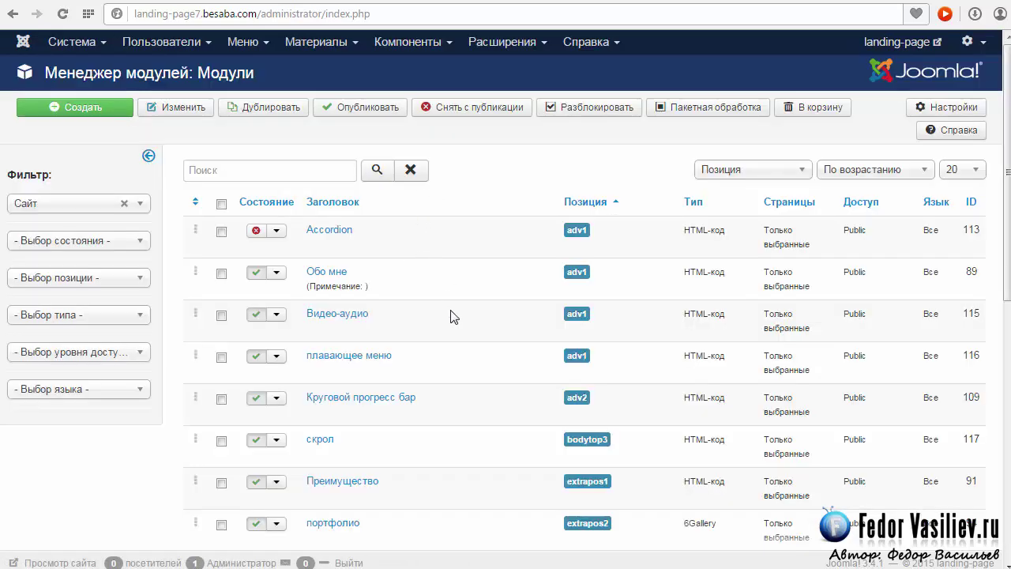
click(365, 355)
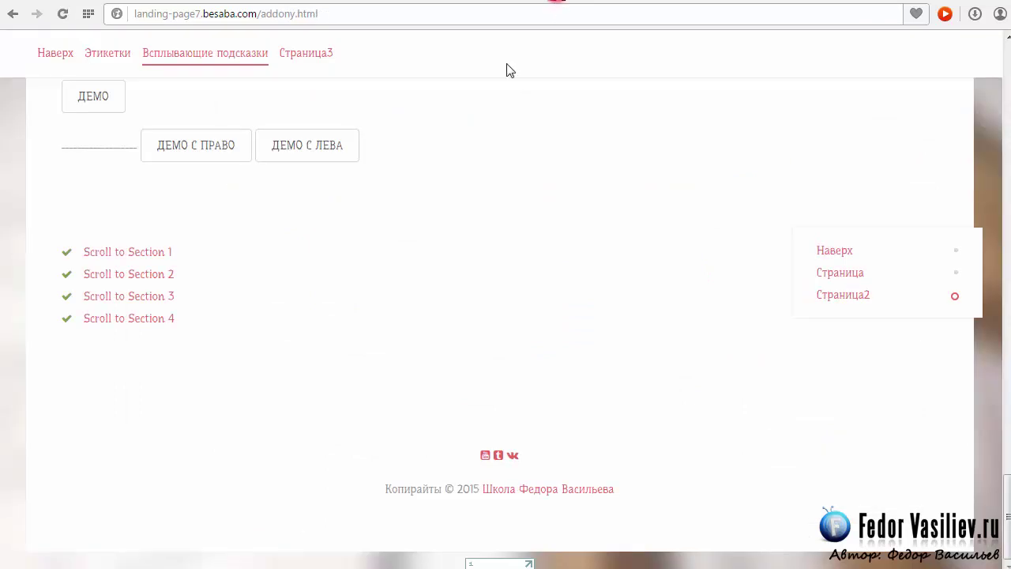
Step: Look through the published Аддоны page upward to the text section below the sticky menu
scroll(222, 286, up, 5)
scroll(237, 285, up, 10)
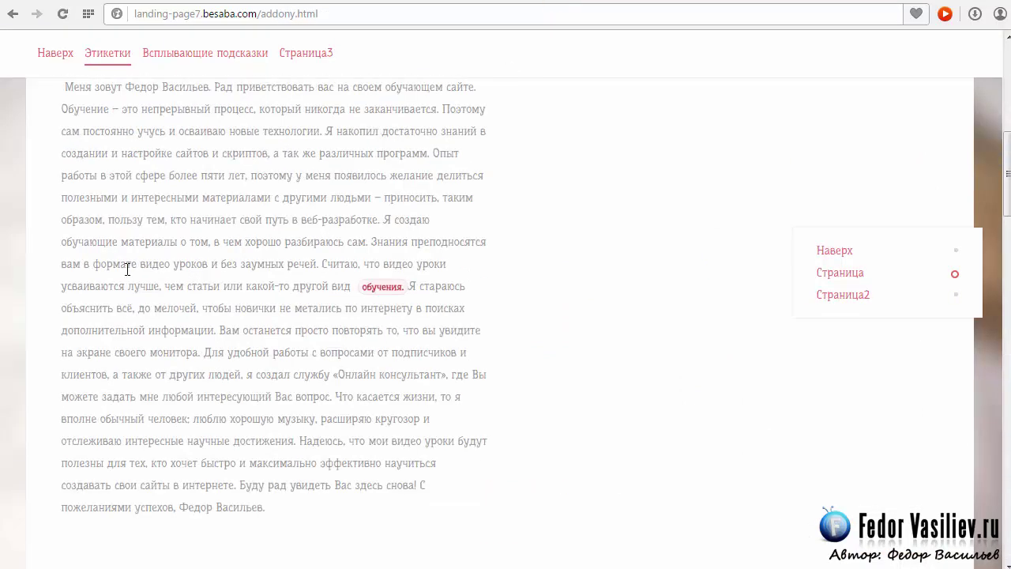
double_click(124, 457)
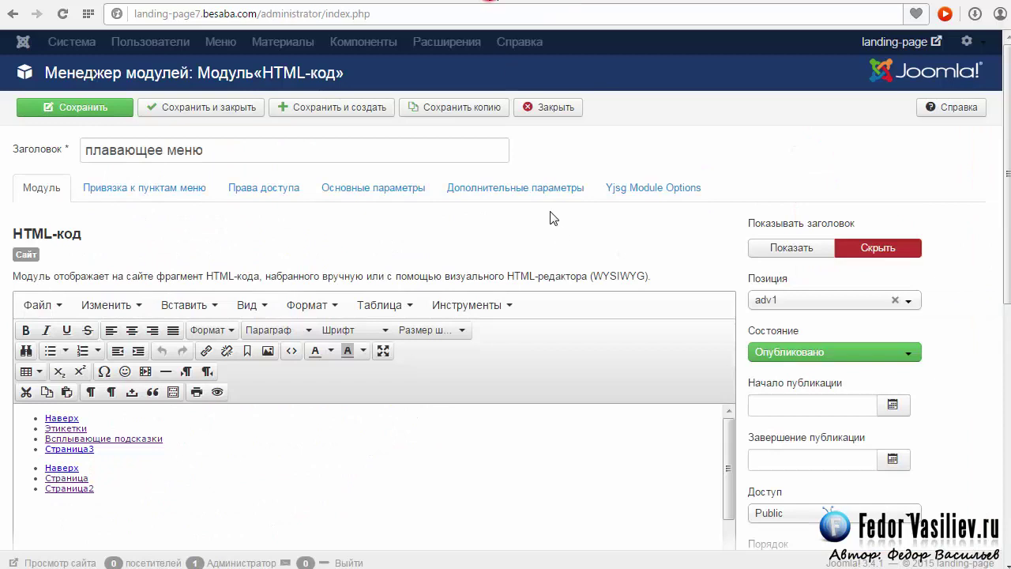
Step: Open the source code of the плавающее меню module and copy the anchor name scroll1 from the Этикетки link
scroll(476, 234, down, 1)
click(291, 193)
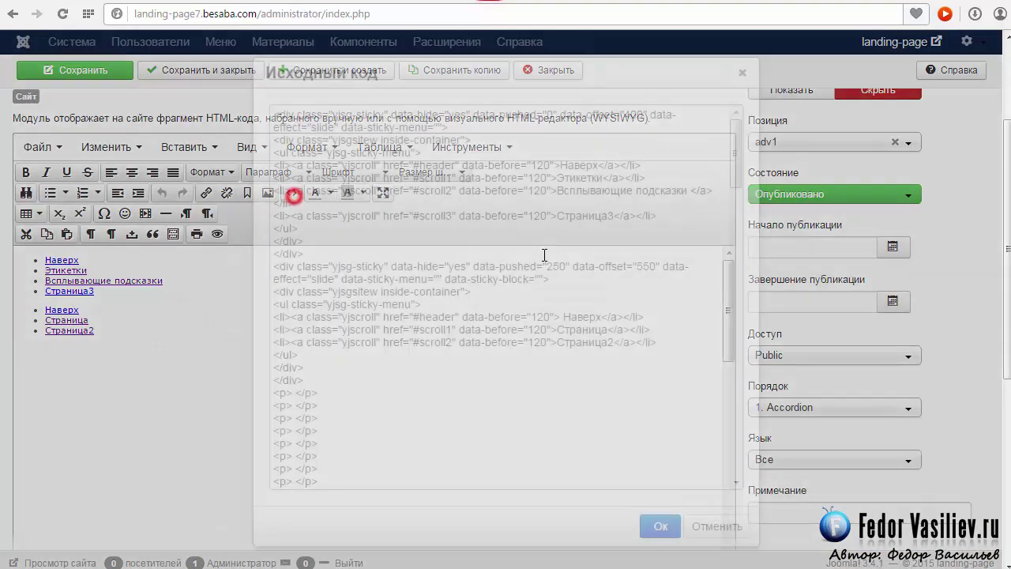
scroll(531, 189, up, 1)
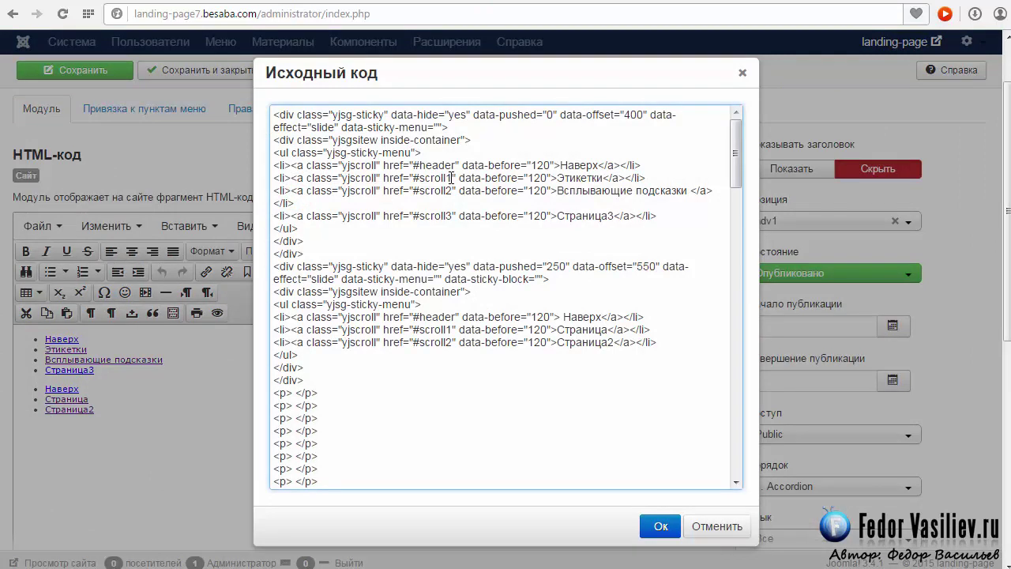
drag(452, 177, 421, 179)
double_click(453, 192)
drag(453, 177, 424, 178)
right_click(444, 175)
click(483, 247)
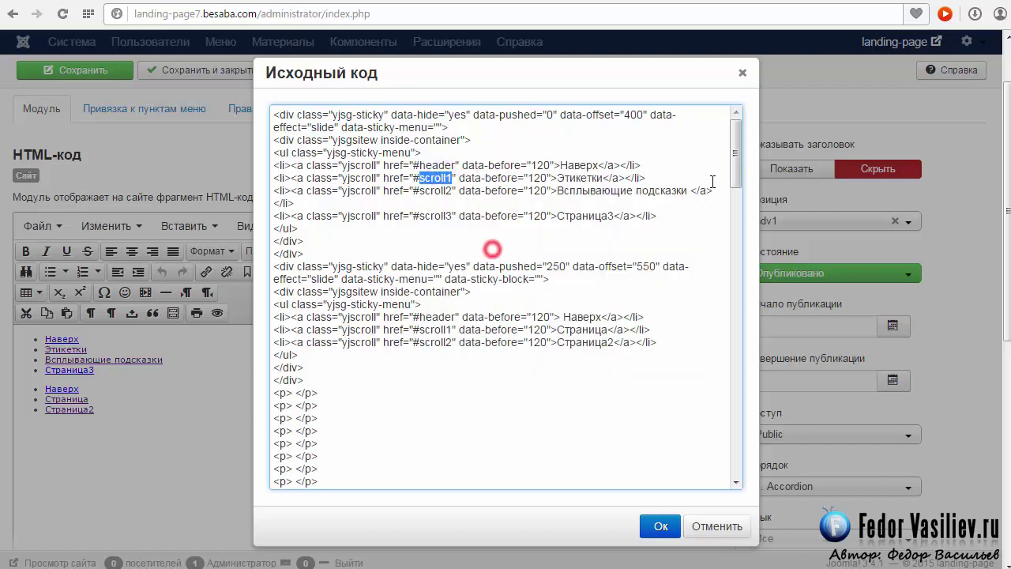
Step: Locate the scroll3 anchor div in the source, dismiss the code window without changes and close the плавающее меню module
drag(737, 177, 729, 430)
drag(392, 376, 274, 377)
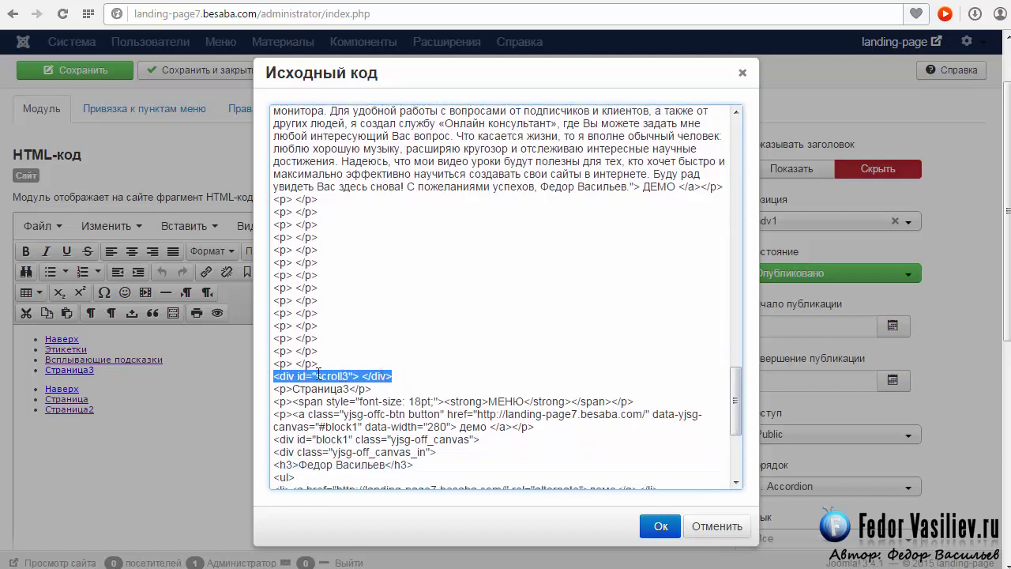
click(716, 525)
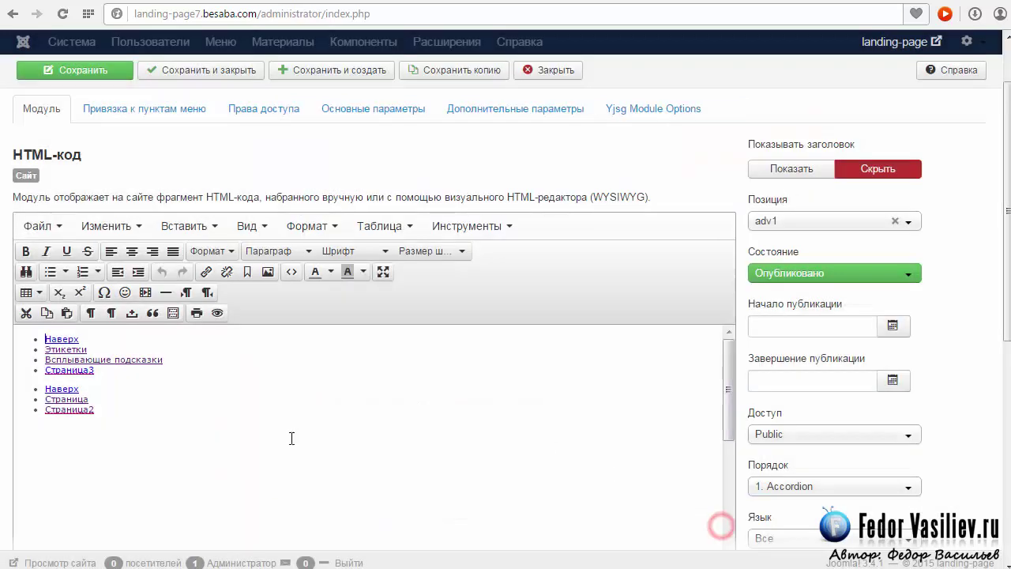
click(545, 70)
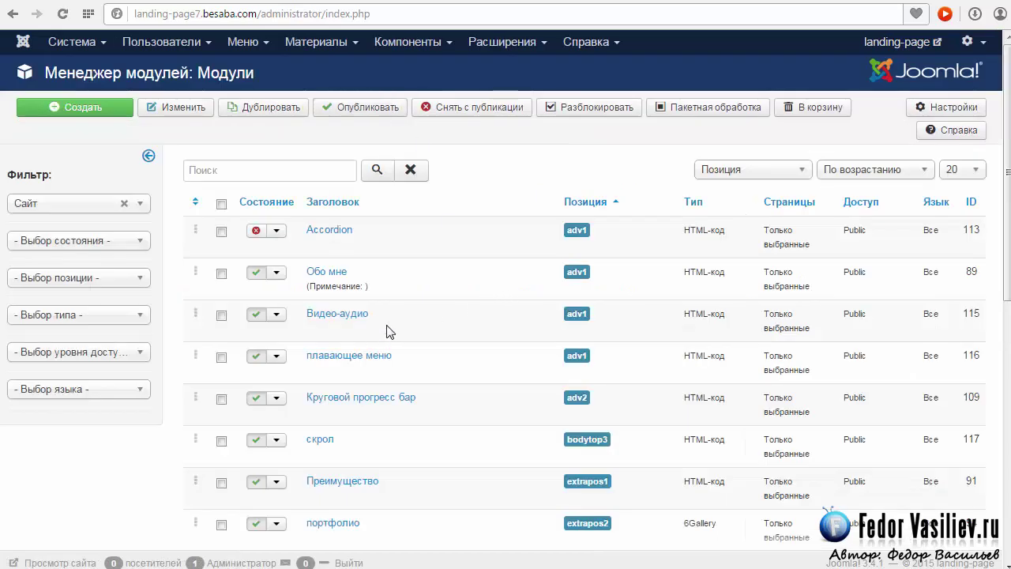
Step: Open the source code of the скрол module and locate the href anchor values of the list links
click(320, 439)
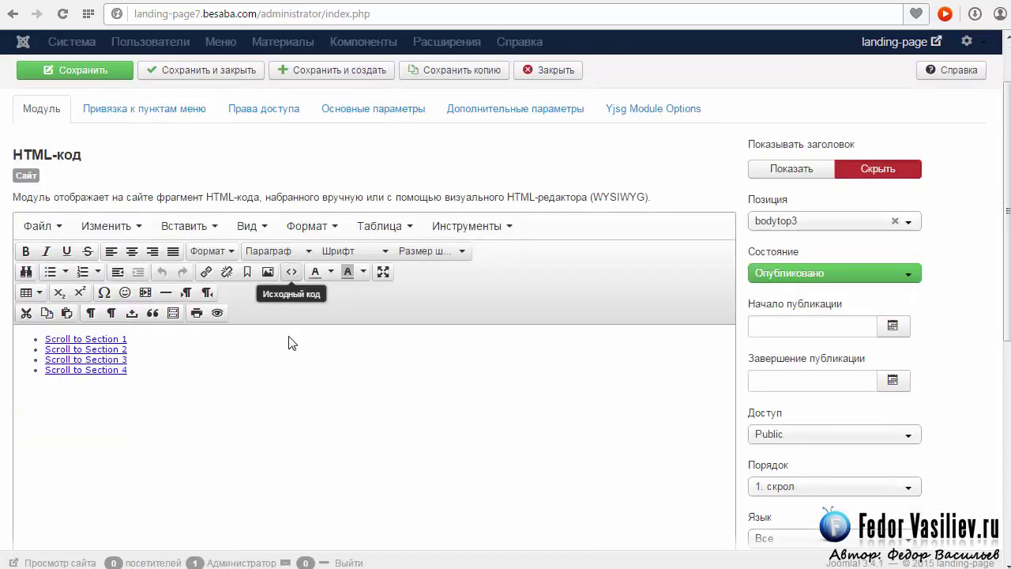
scroll(288, 343, down, 1)
click(289, 193)
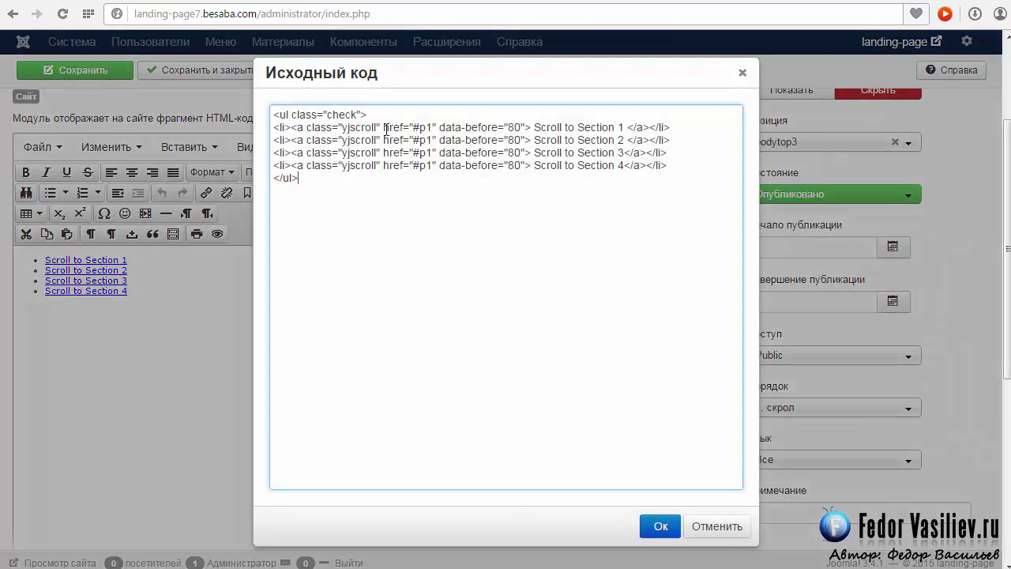
drag(383, 127, 425, 168)
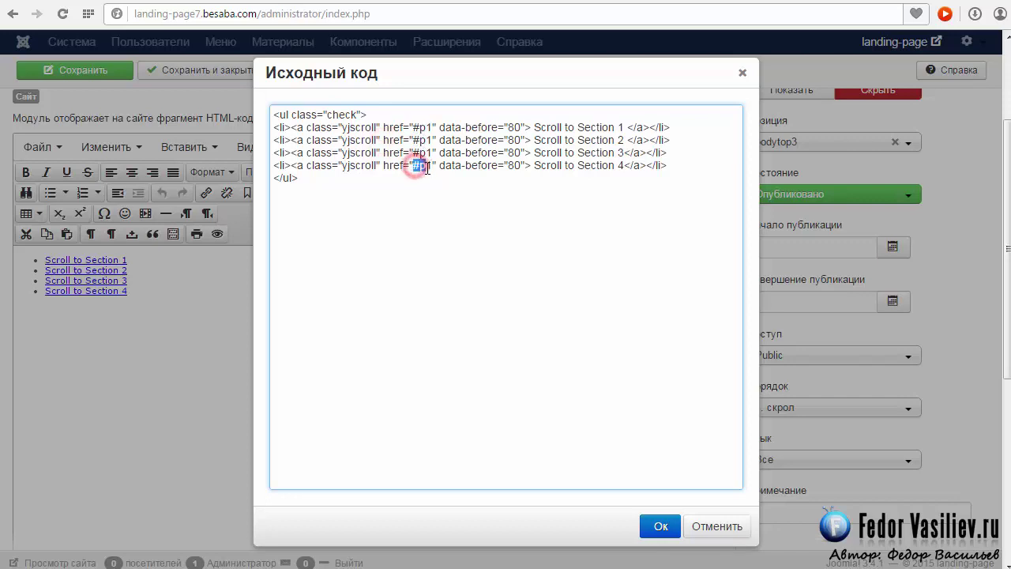
double_click(424, 169)
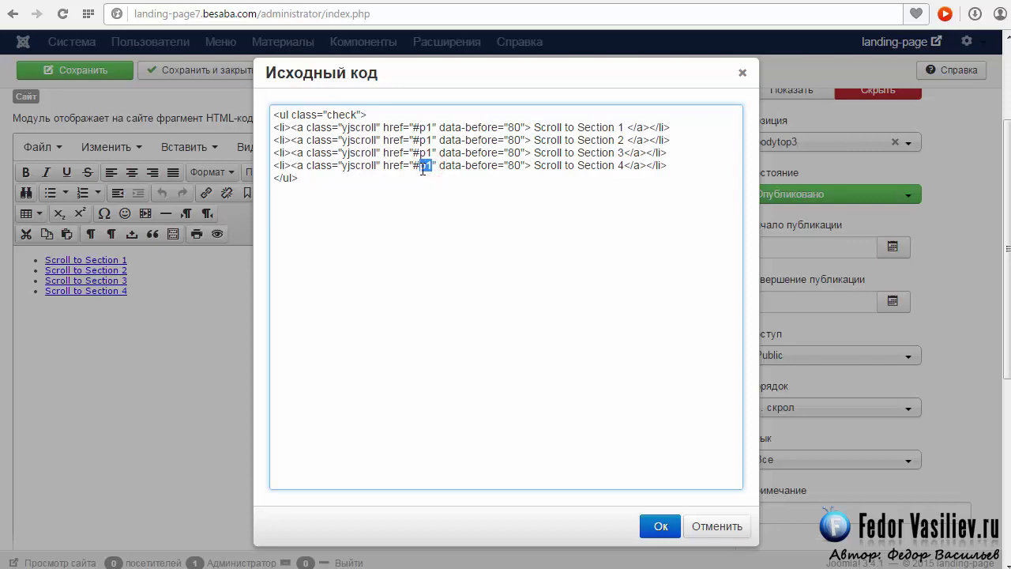
drag(437, 167, 383, 169)
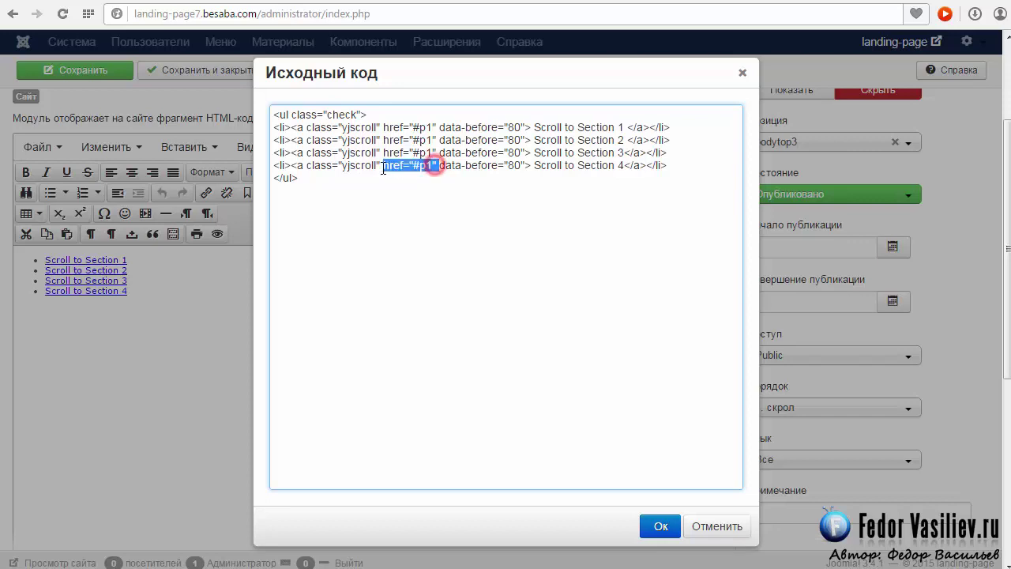
click(409, 158)
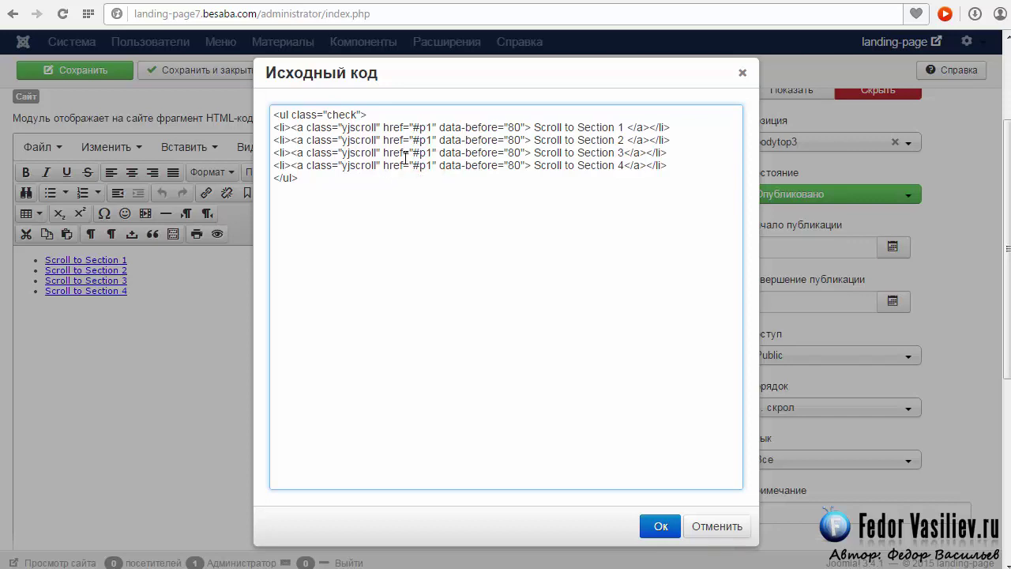
Step: Duplicate the Scroll to Section 4 list item on a new line before the closing ul tag
drag(670, 167, 268, 166)
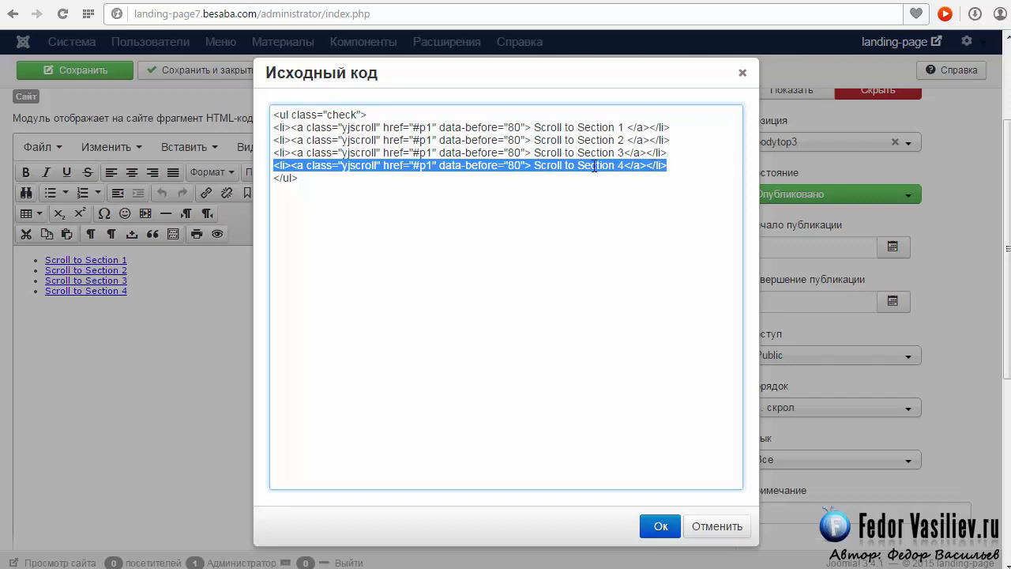
right_click(636, 165)
click(684, 232)
click(674, 166)
key(Return)
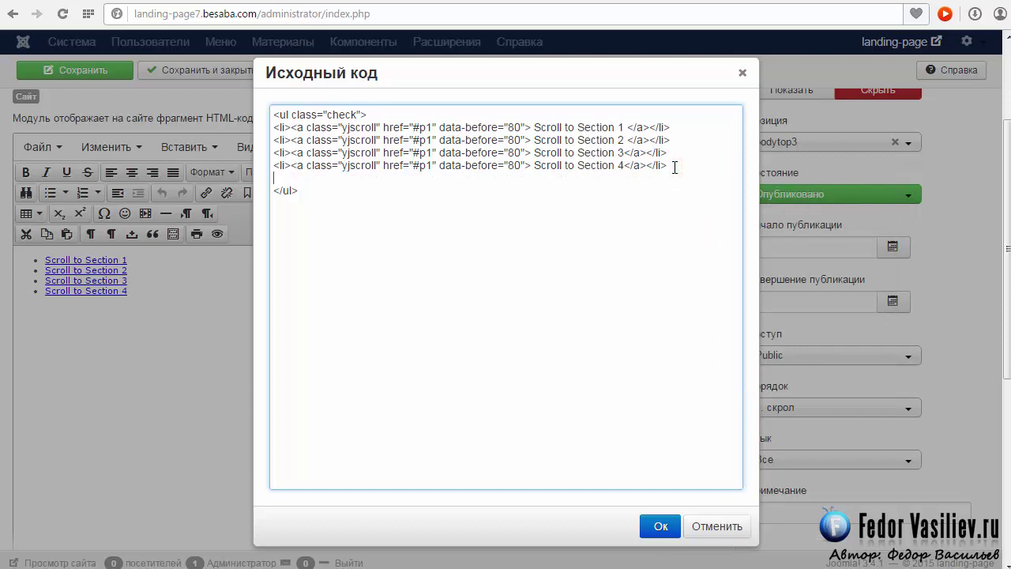
drag(273, 190, 299, 190)
click(285, 190)
click(282, 174)
key(ctrl+v)
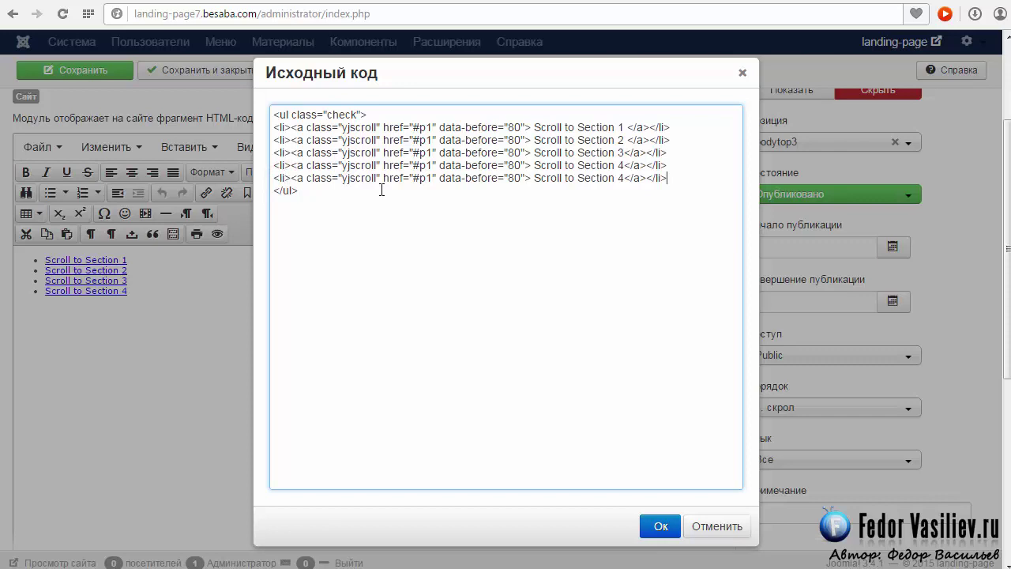
Step: Delete the duplicated Scroll to Section 4 line from the source code
drag(623, 177, 532, 178)
drag(433, 177, 420, 177)
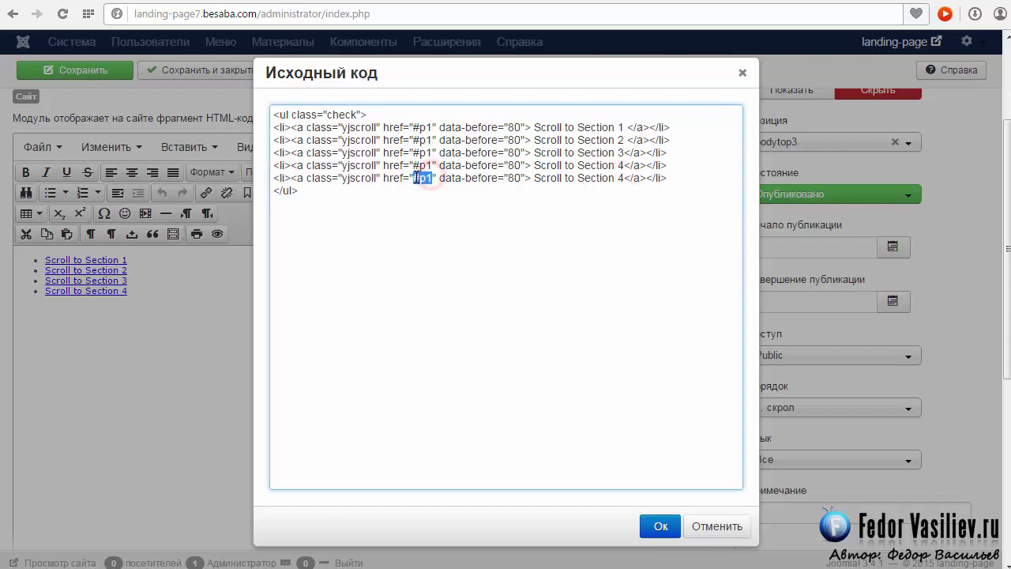
drag(672, 178, 273, 179)
key(BackSpace)
Step: Set the Scroll to Section 1 link's href to #scroll1 and check the href values of the other three links
drag(631, 125, 534, 127)
click(413, 126)
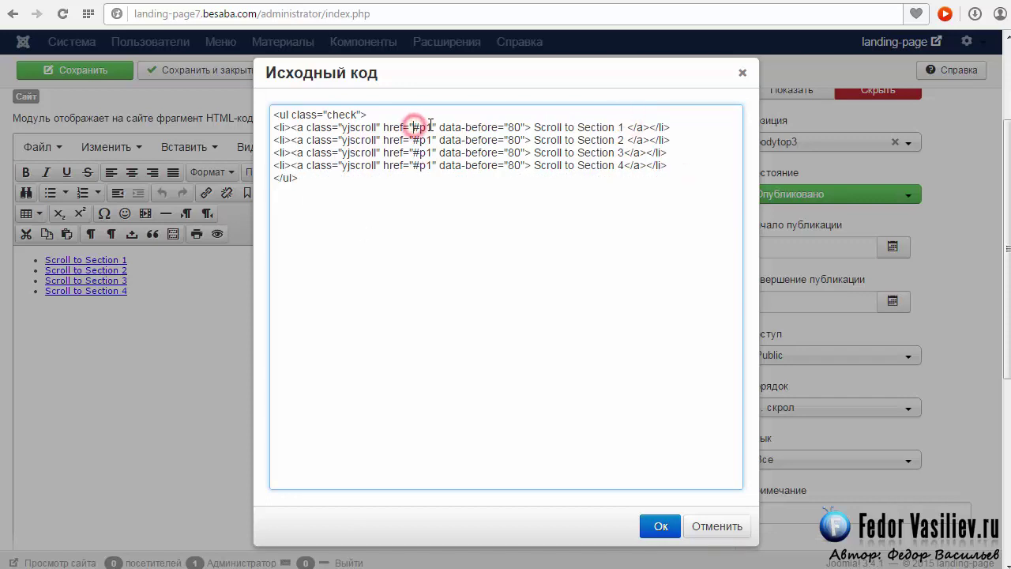
double_click(426, 128)
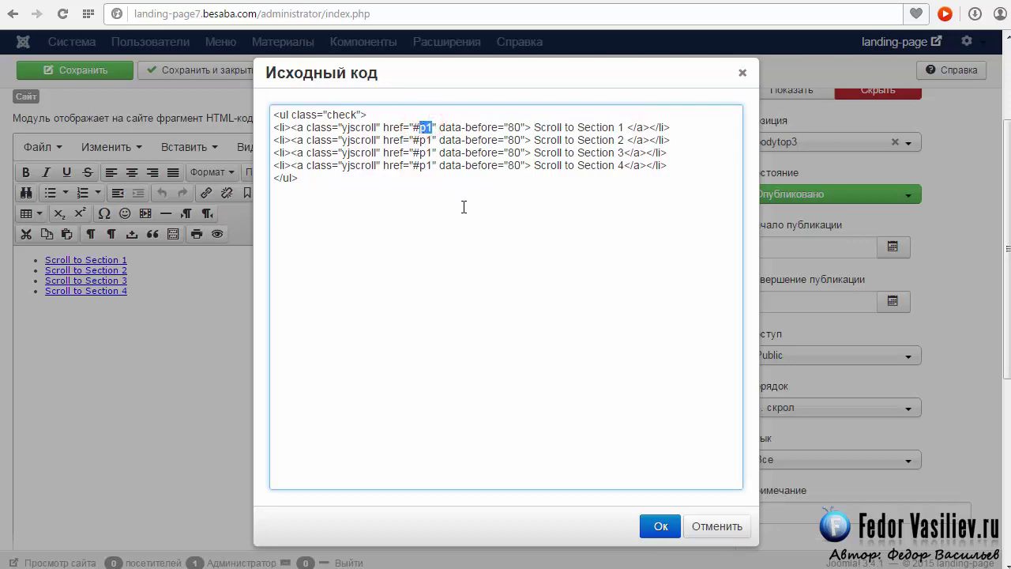
text(scroll1)
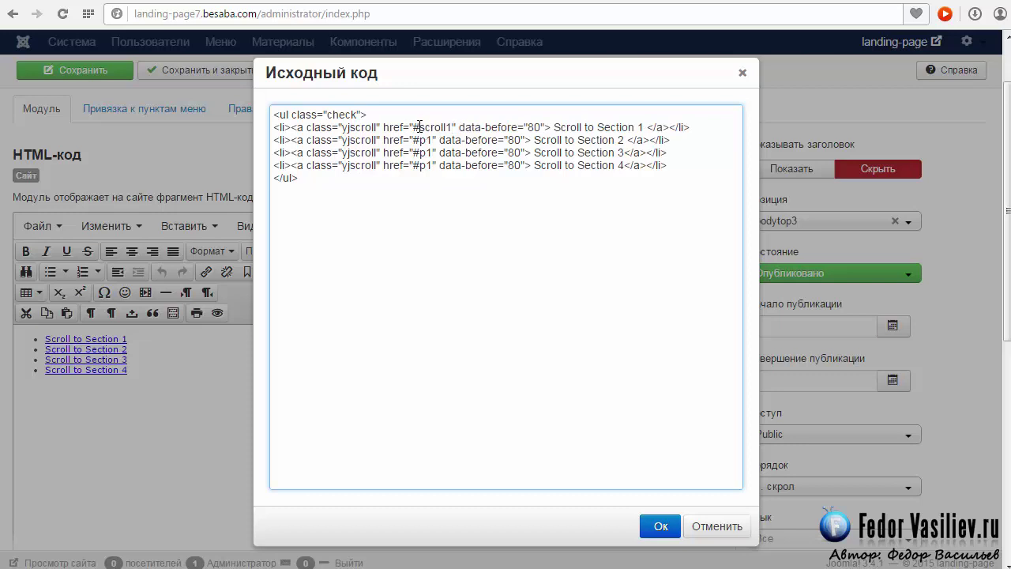
drag(457, 128, 413, 127)
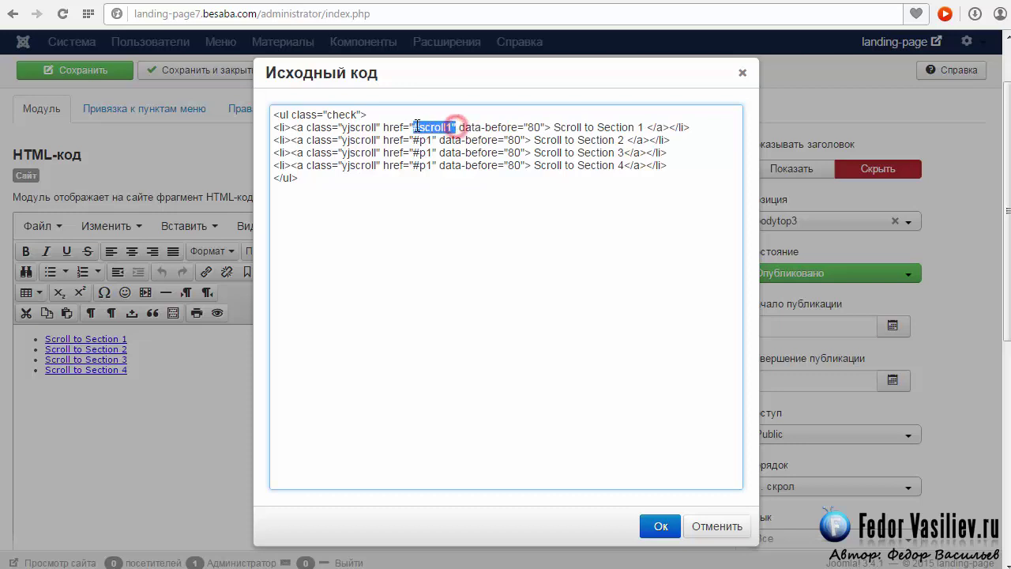
click(444, 152)
double_click(427, 140)
double_click(428, 153)
double_click(425, 165)
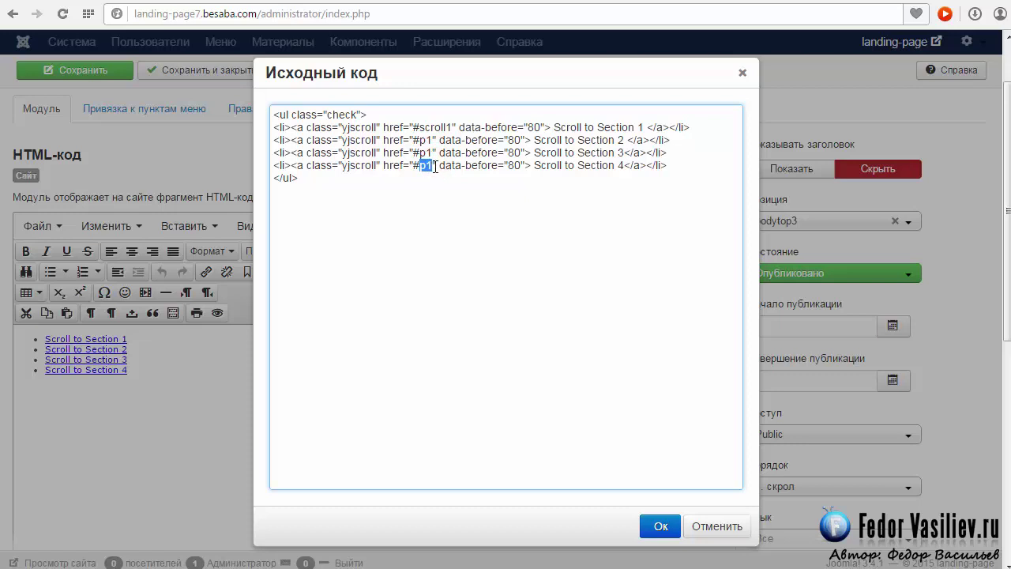
Step: Switch to the file explorer, open якорь.txt in WordPad and paste scroll1 as the id of the empty div
key(alt+Tab)
click(137, 326)
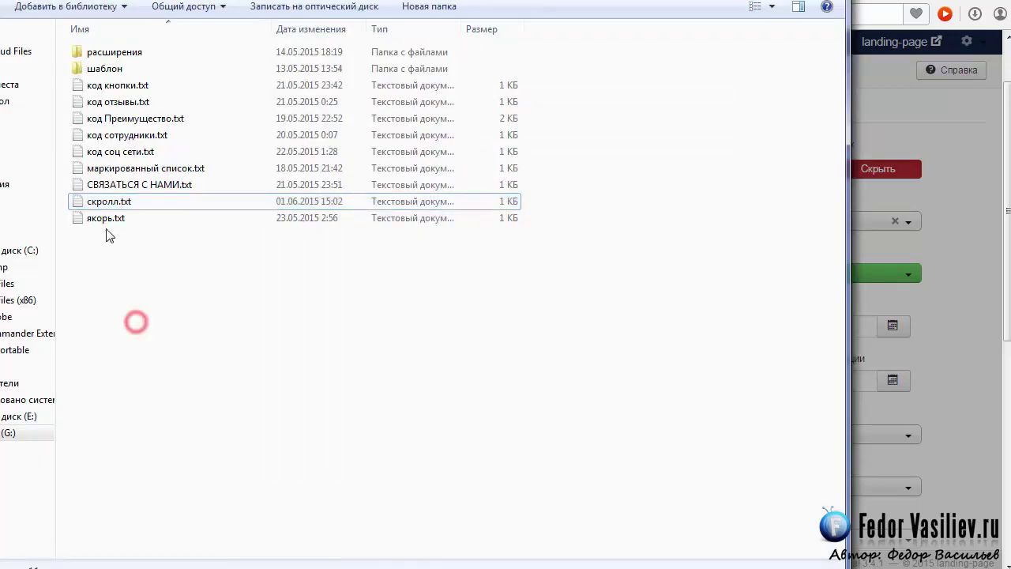
double_click(105, 218)
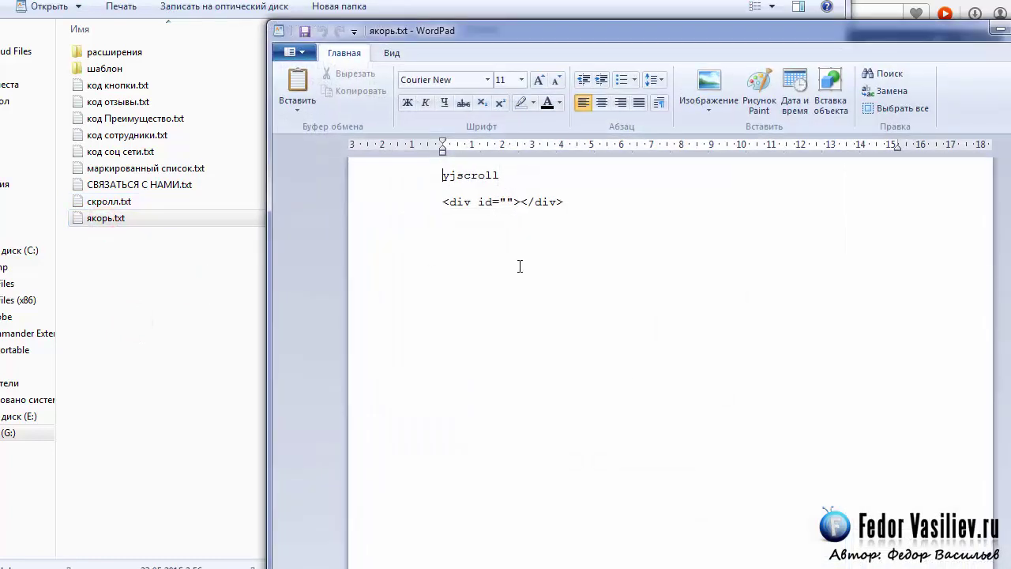
drag(574, 201, 443, 203)
click(505, 202)
right_click(505, 202)
click(549, 245)
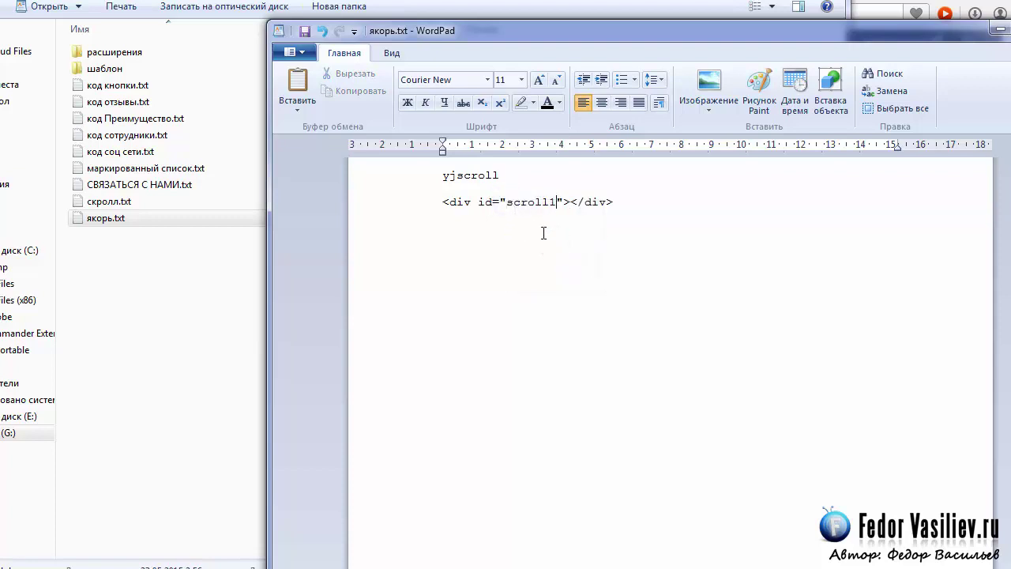
Step: Switch back to the browser, apply the edited source code and save the module
key(alt+Tab)
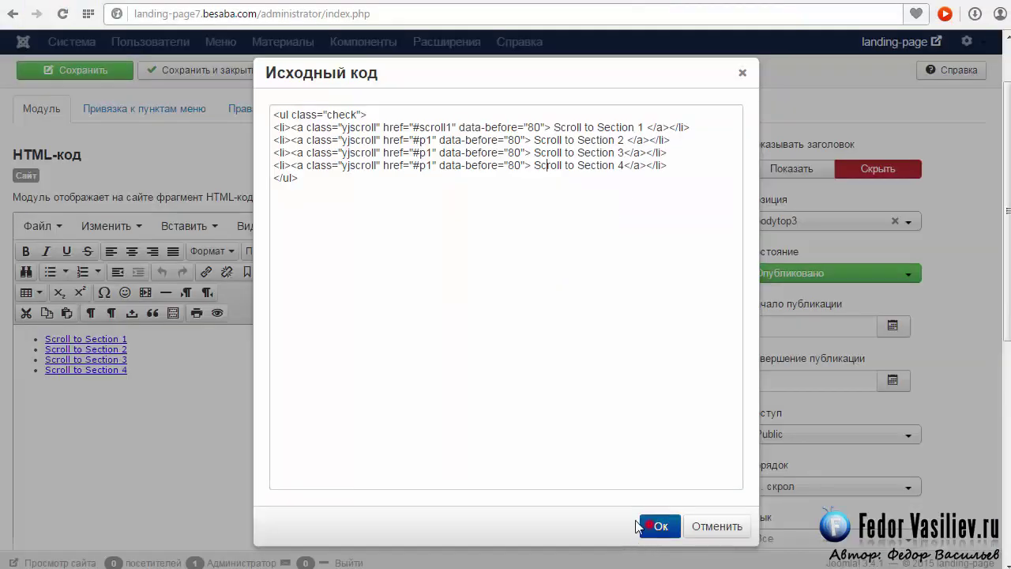
click(651, 525)
click(60, 72)
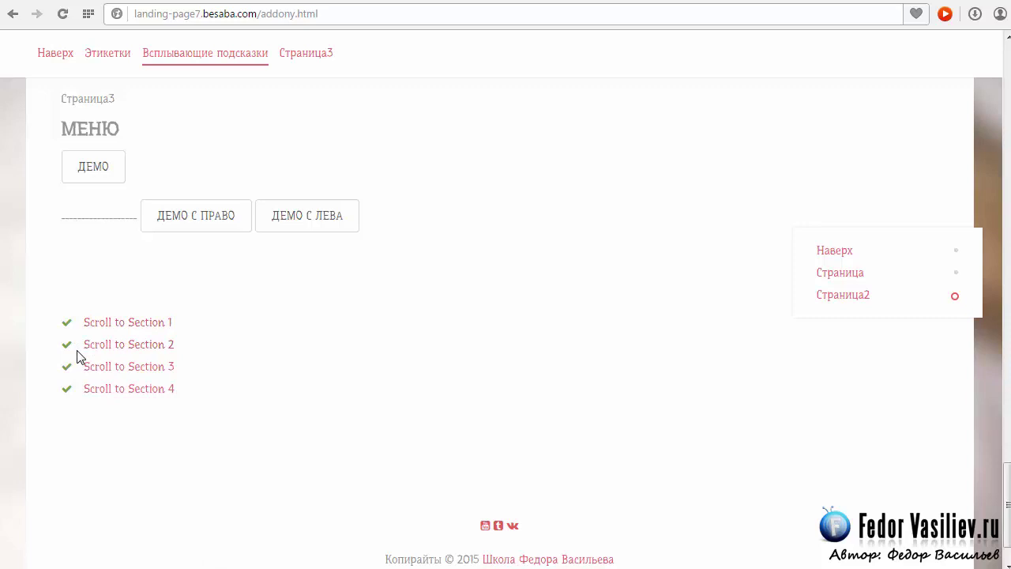
Step: Test the Scroll to Section 1 link on the published Аддоны page and look over the section it leads to
click(131, 322)
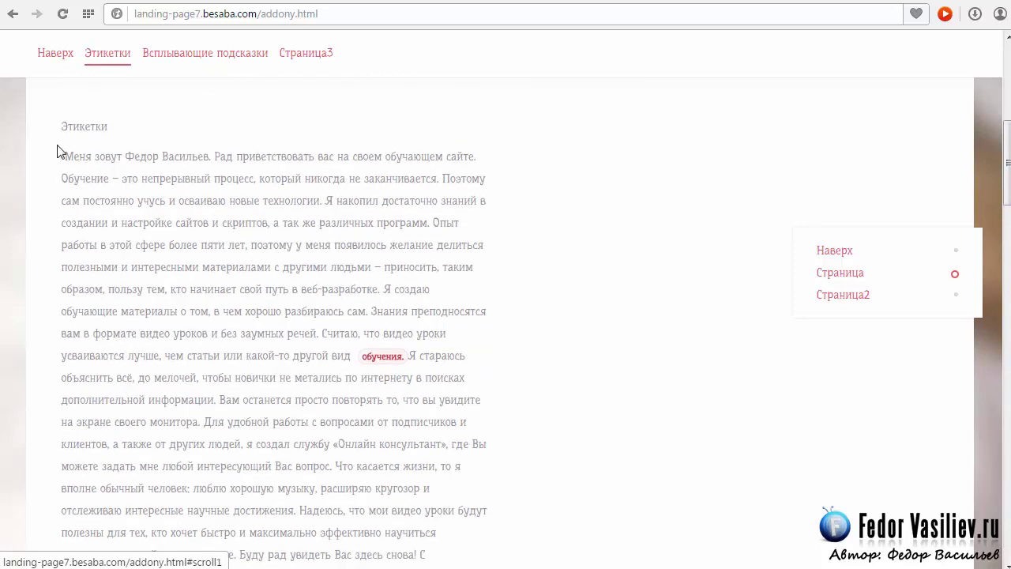
drag(56, 128, 492, 395)
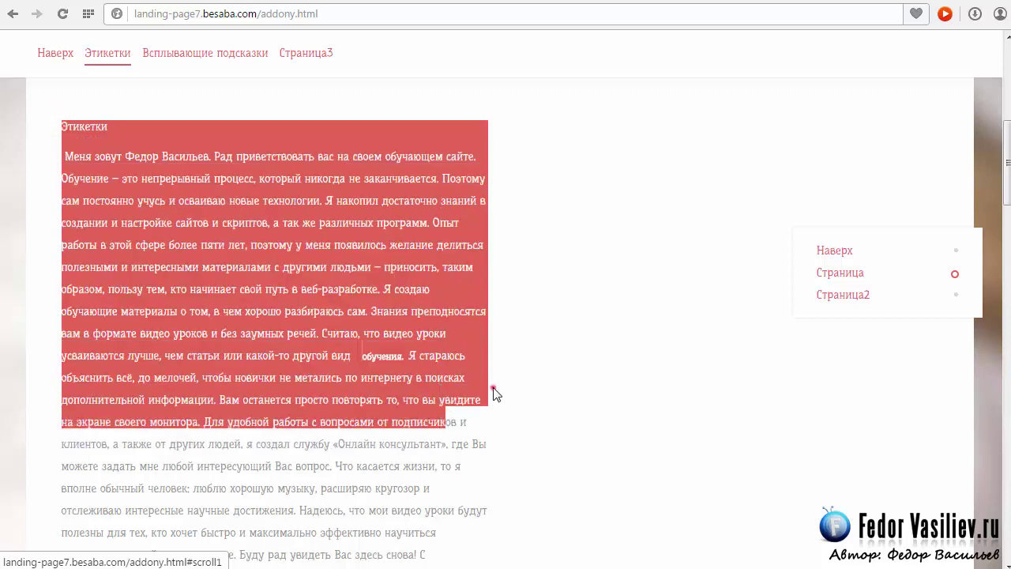
click(493, 388)
scroll(391, 357, down, 3)
scroll(390, 358, up, 6)
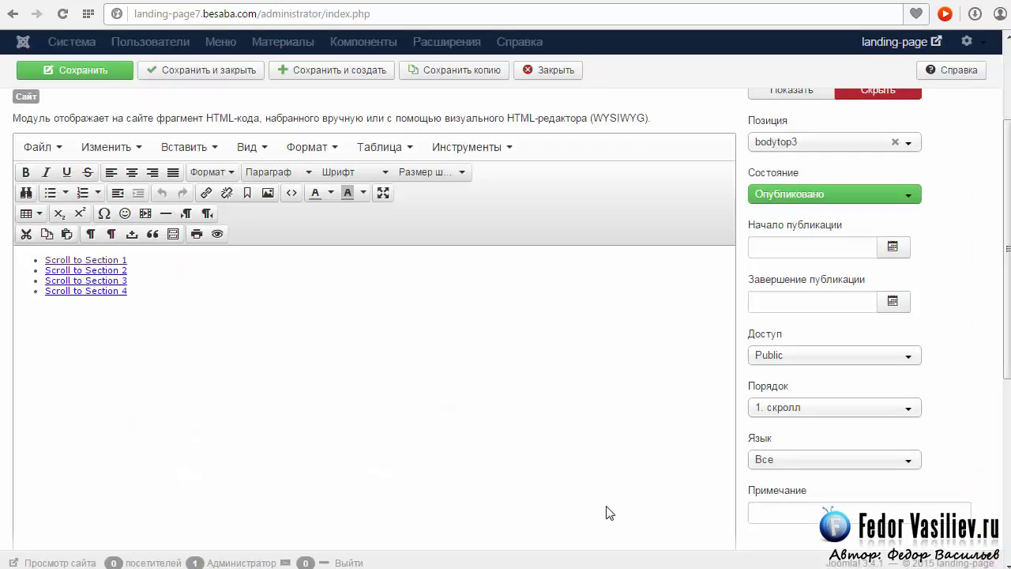
Step: Reopen the module's source code and examine the data-before attribute of the Scroll to Section 1 link
click(292, 195)
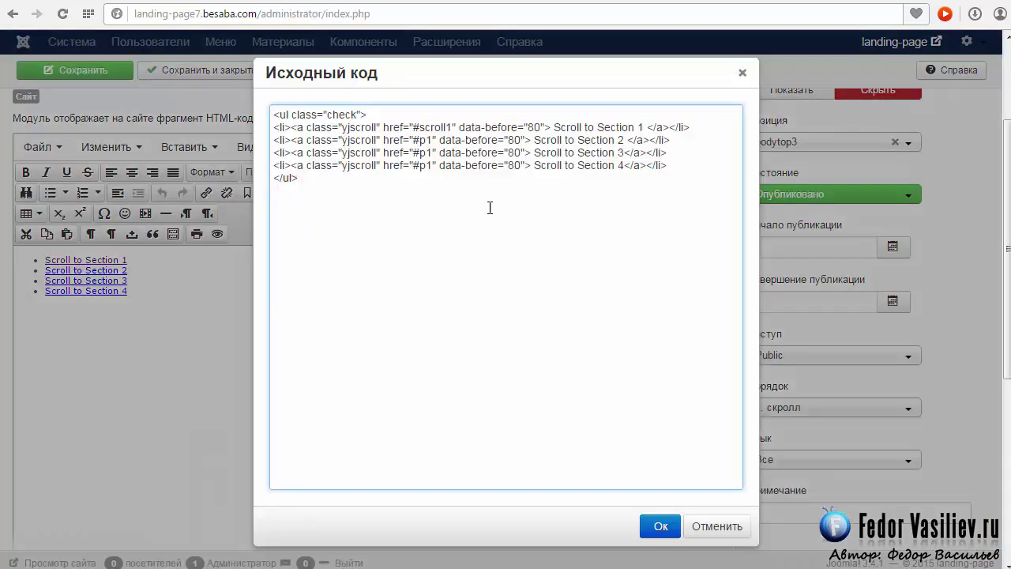
drag(470, 128, 554, 128)
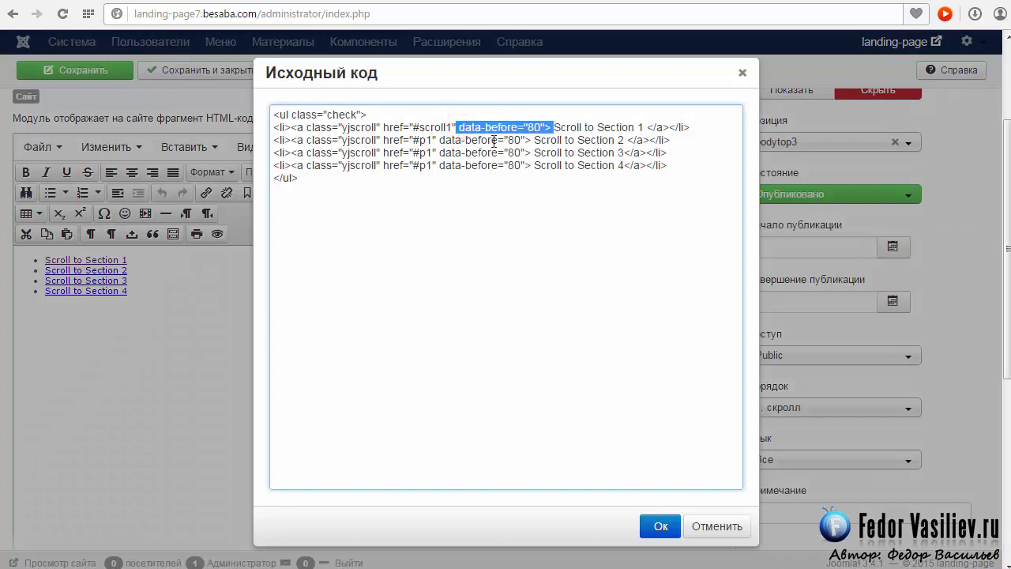
click(494, 140)
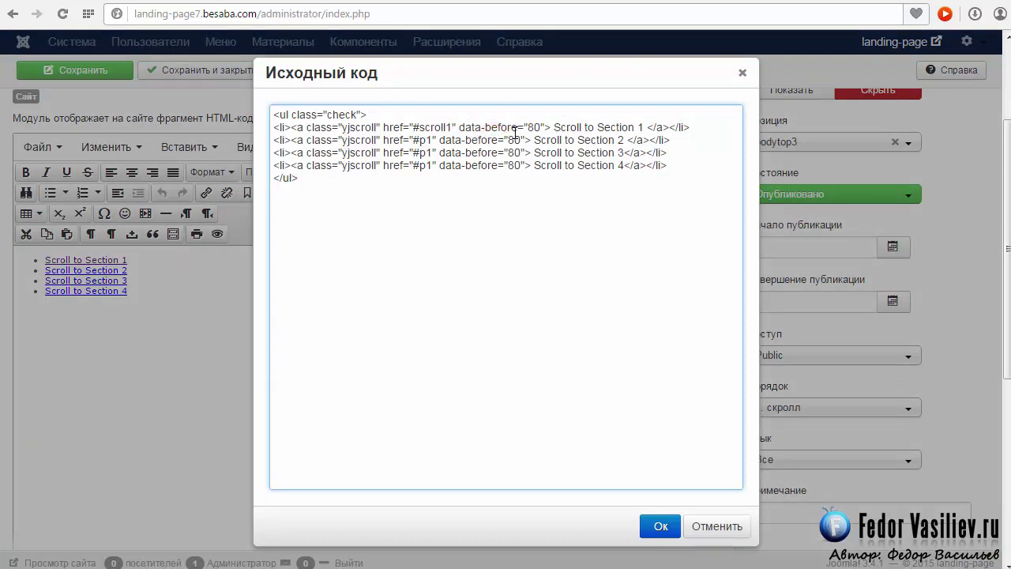
click(541, 127)
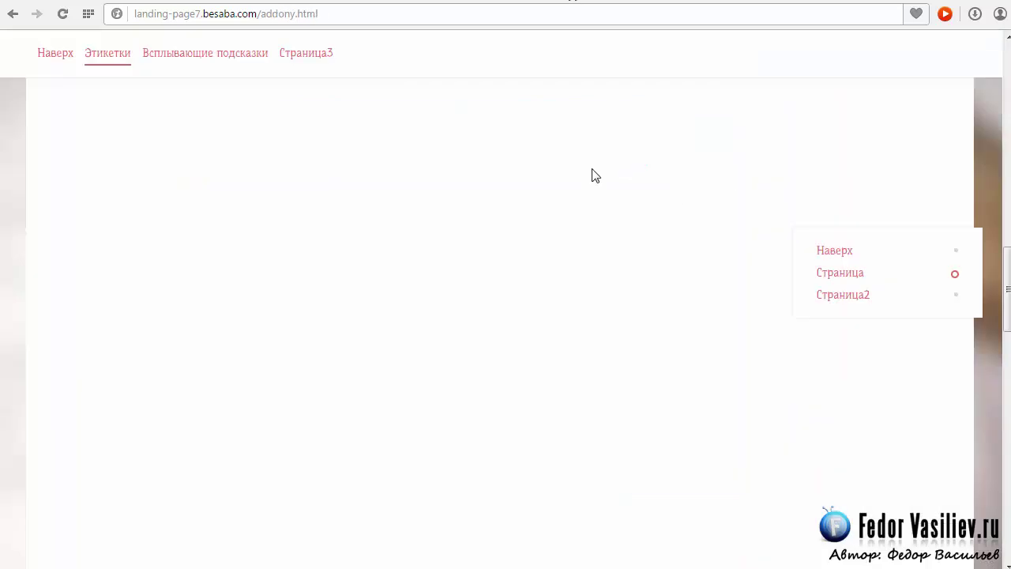
Step: Examine the position of the Этикетки heading and text relative to the sticky menu on the published page
scroll(761, 199, up, 3)
drag(1008, 127, 1008, 207)
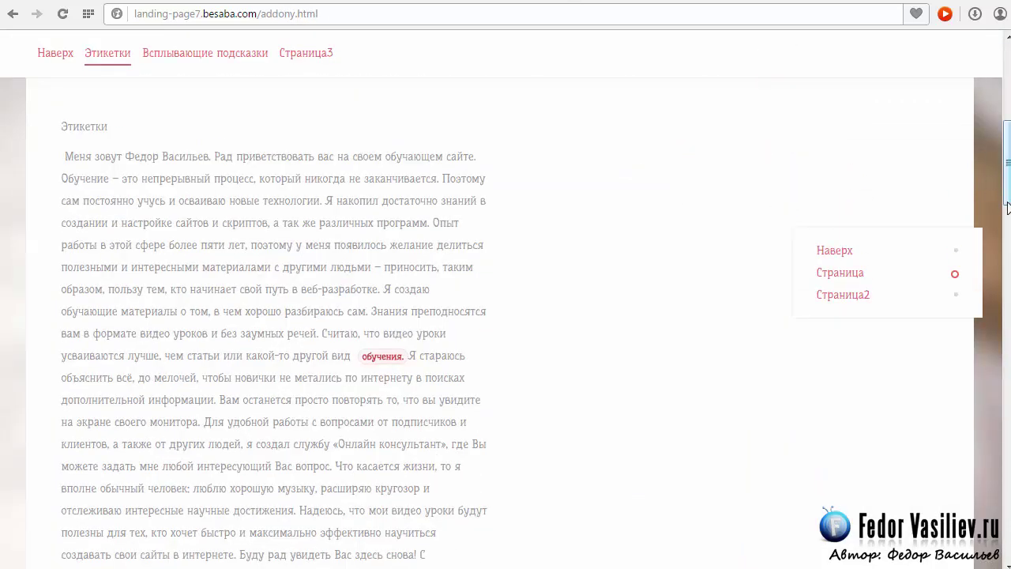
scroll(1008, 207, down, 1)
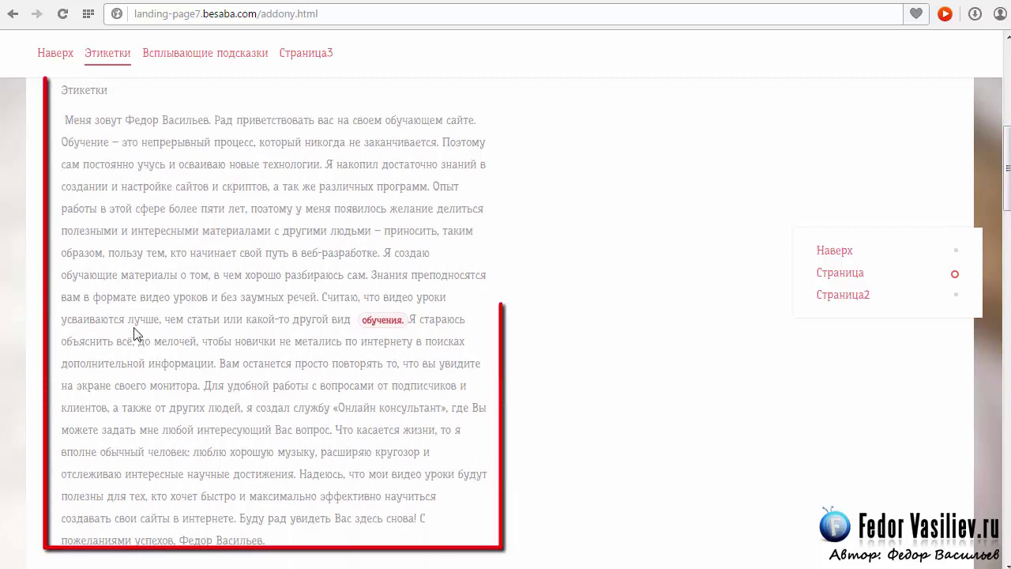
double_click(109, 90)
drag(68, 119, 276, 381)
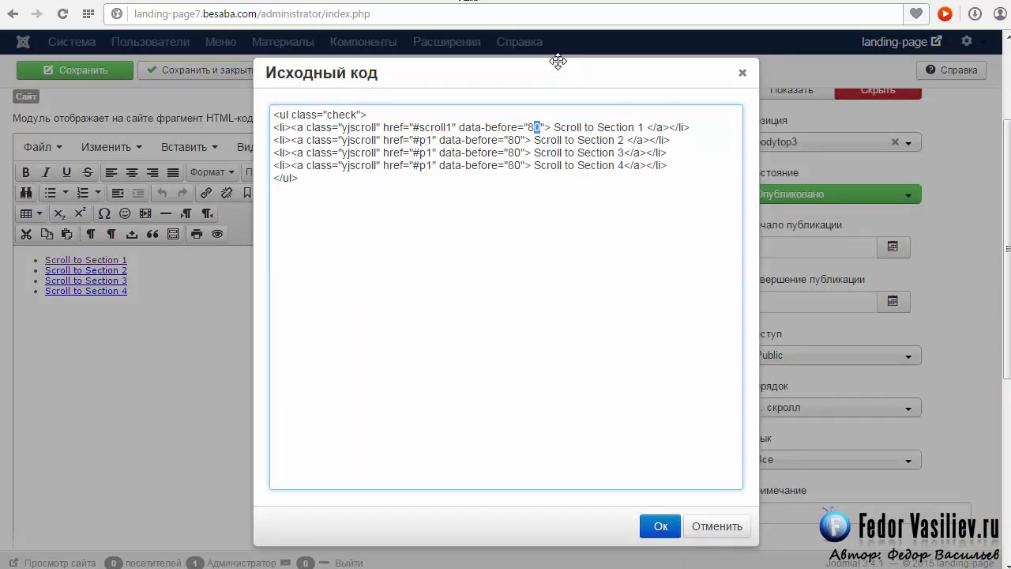
Step: Highlight the Section 1 link's data-before value and compare different scroll offsets of the Этикетки section on the published page
double_click(535, 127)
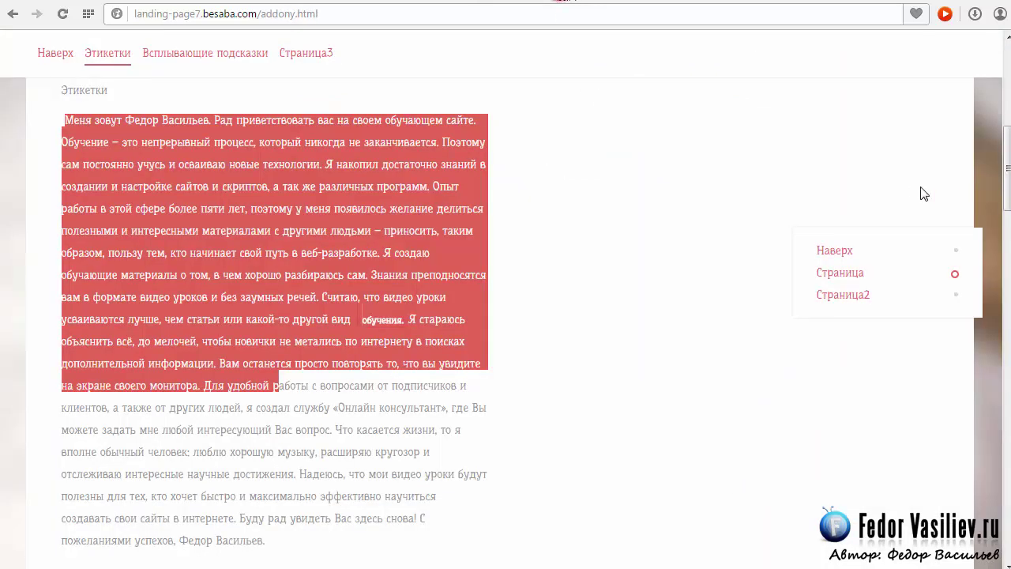
click(802, 161)
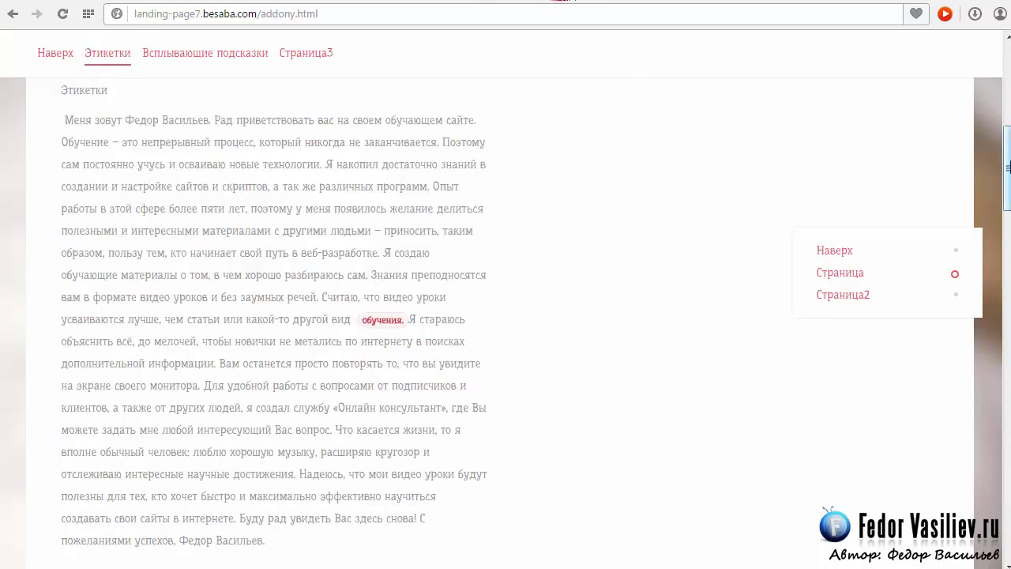
drag(1002, 190, 1007, 197)
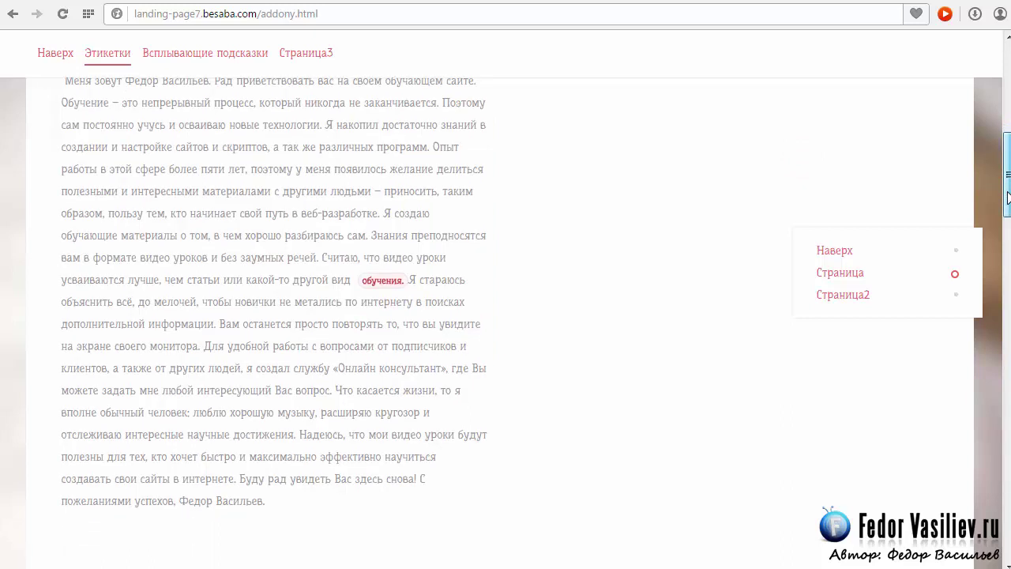
drag(1008, 193, 1008, 168)
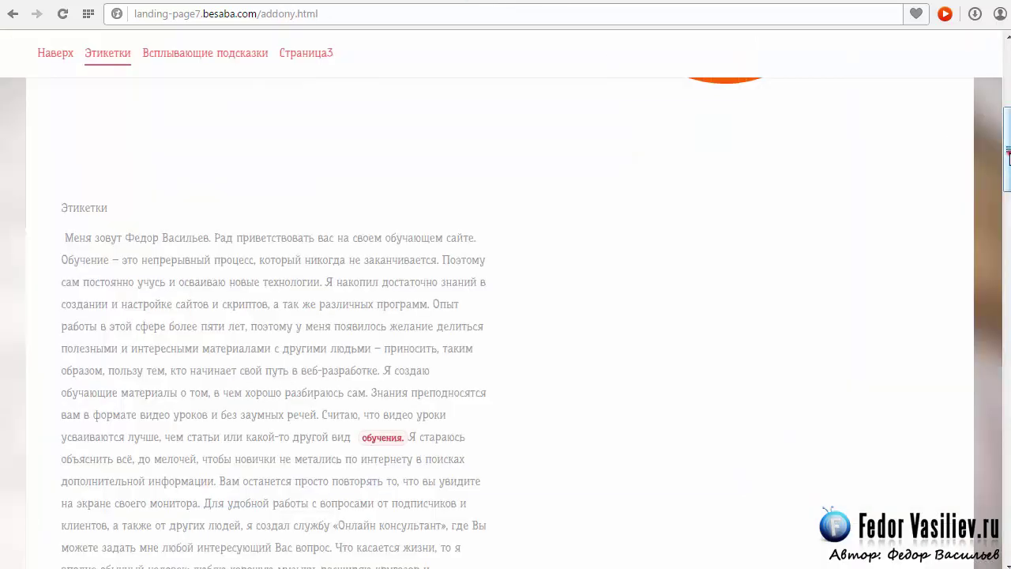
drag(1007, 157, 997, 190)
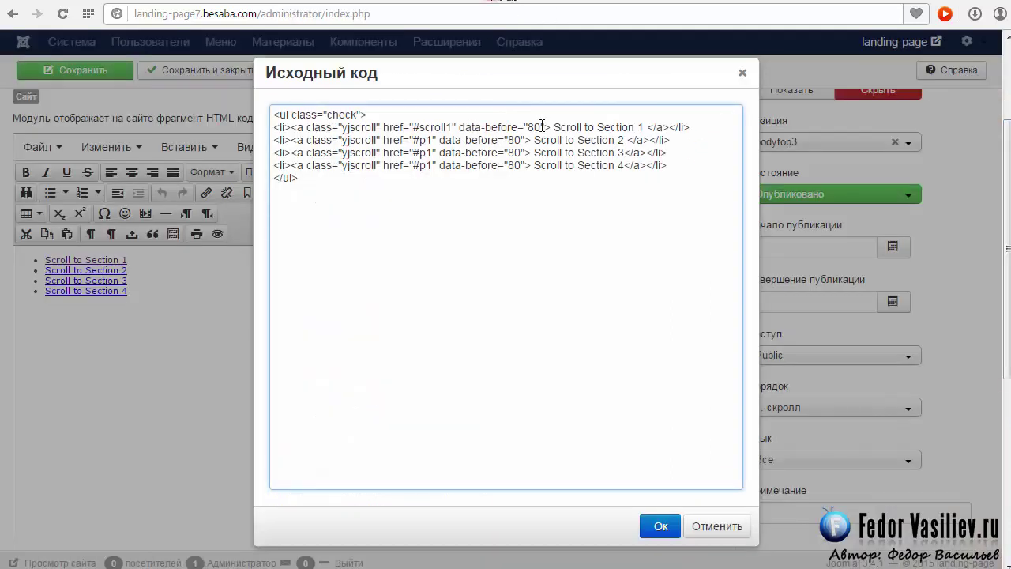
Step: Highlight the data-before values of the section links in the source code and look over the link list on the published page
double_click(537, 127)
click(517, 150)
double_click(518, 151)
double_click(522, 165)
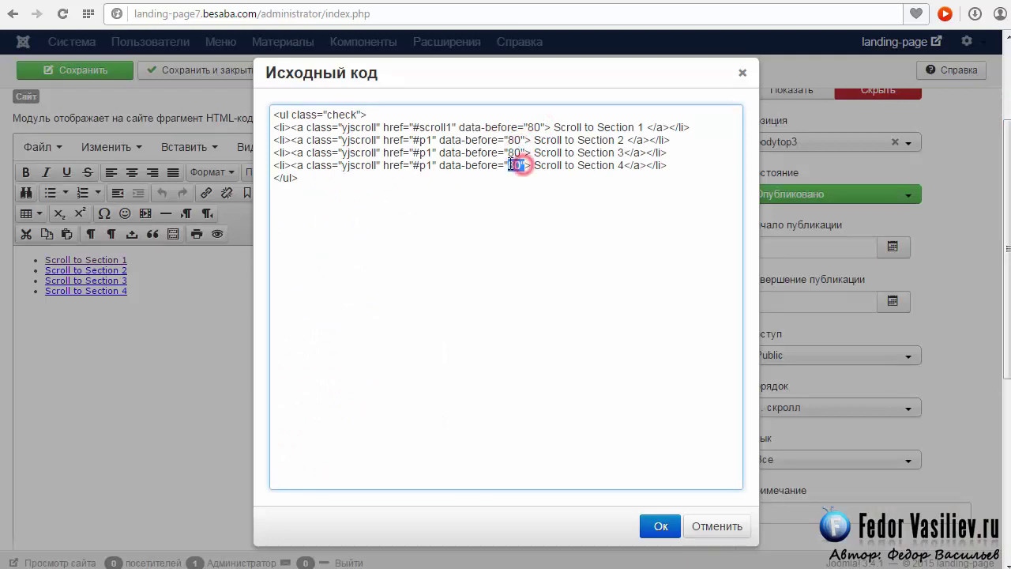
click(474, 192)
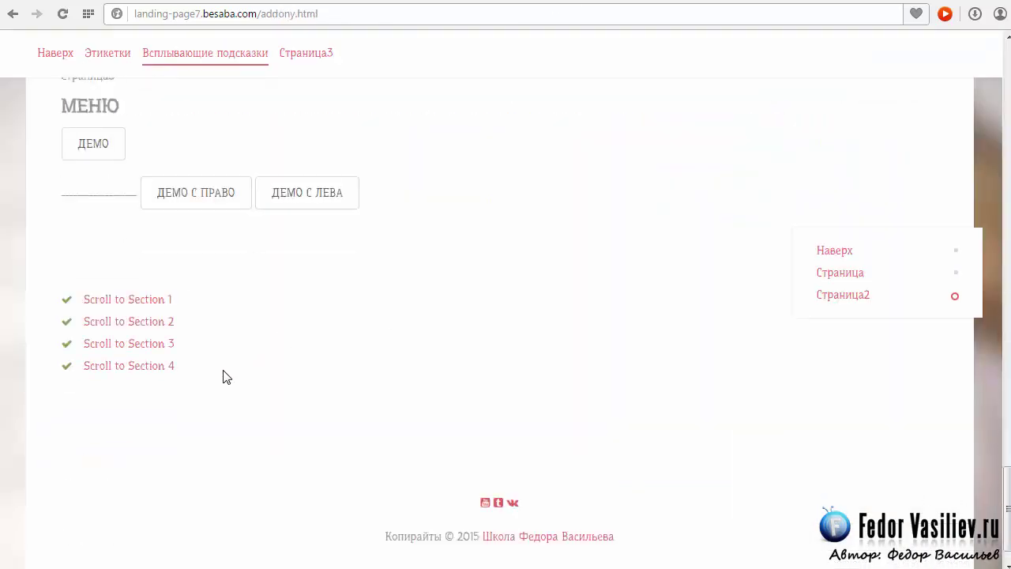
scroll(223, 377, down, 1)
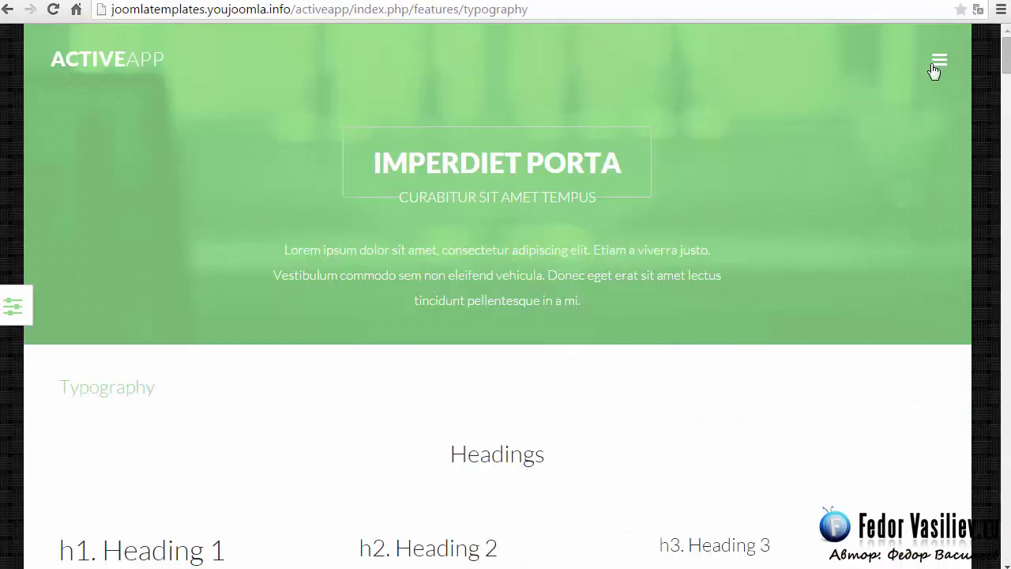
Step: Switch to the ActiveApp template demo site and open the Helper classes page of its Add-ons section
click(939, 61)
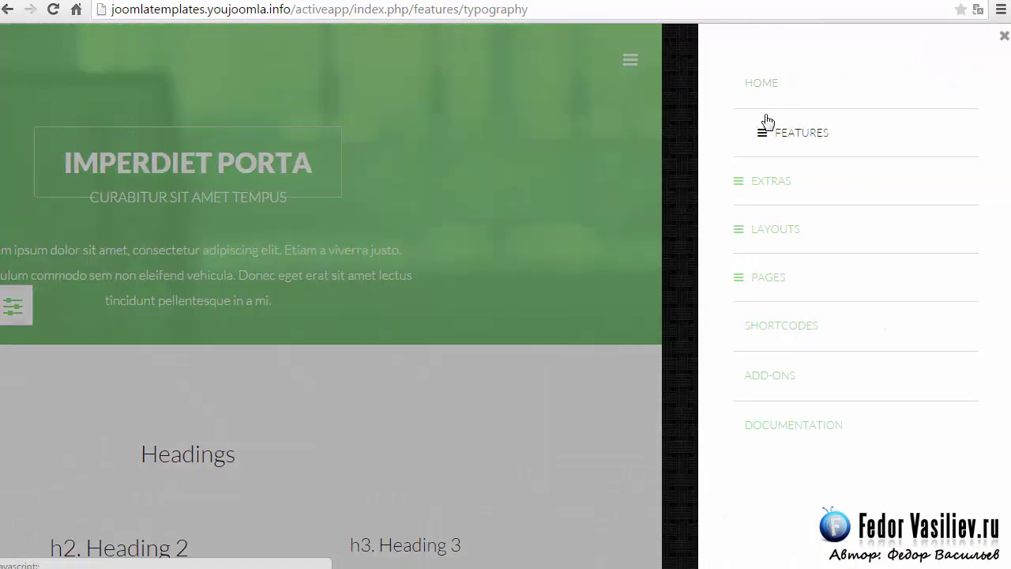
click(784, 386)
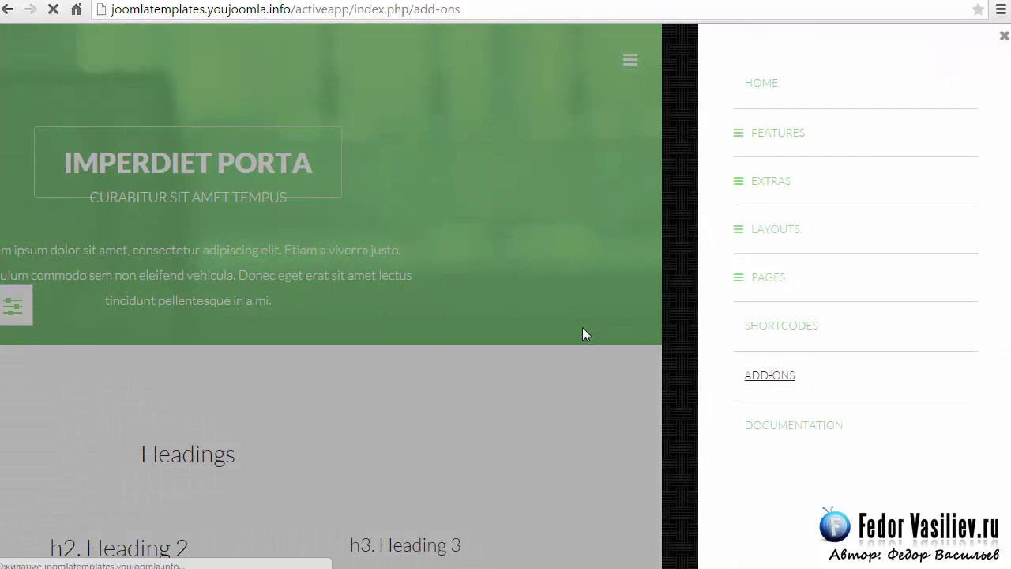
scroll(577, 320, down, 3)
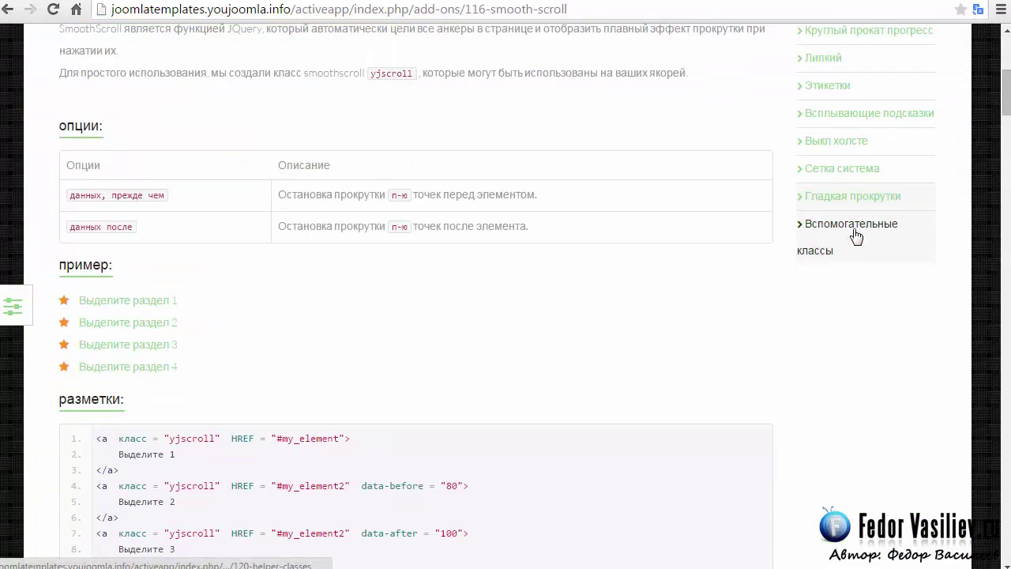
click(857, 236)
Step: Examine the options table and the markup examples on the Helper classes page
scroll(701, 251, down, 3)
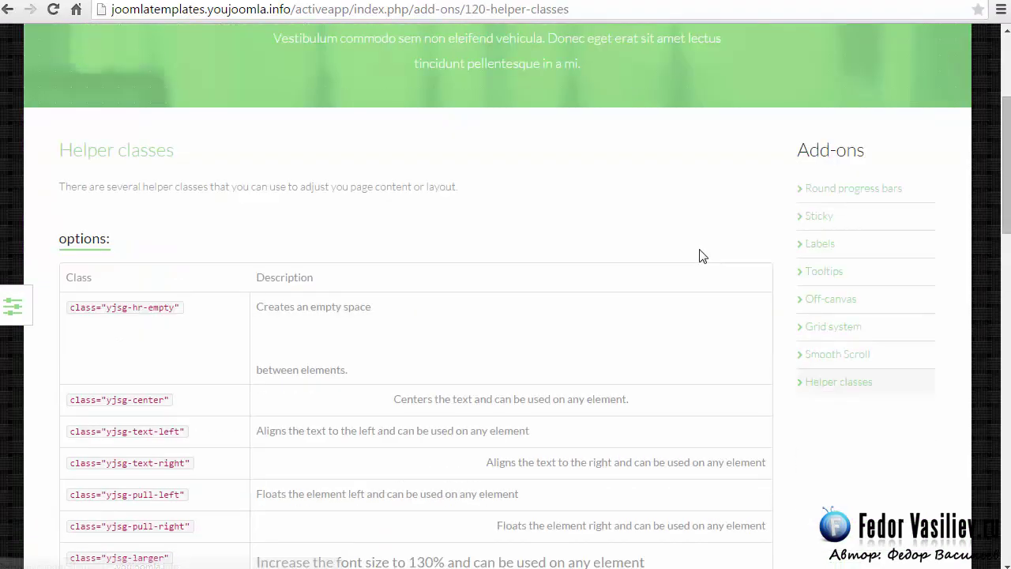
scroll(699, 255, down, 1)
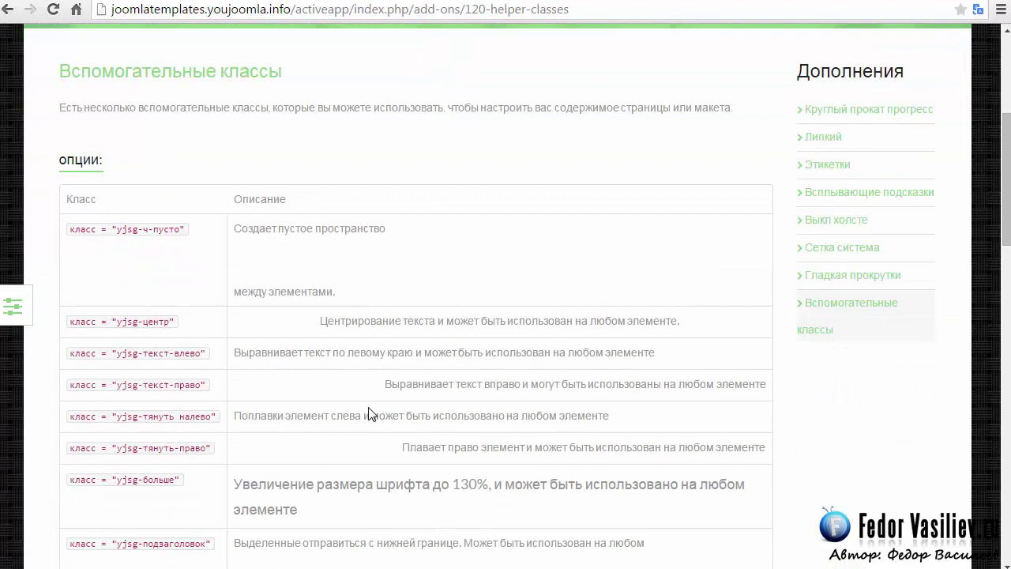
scroll(540, 273, down, 2)
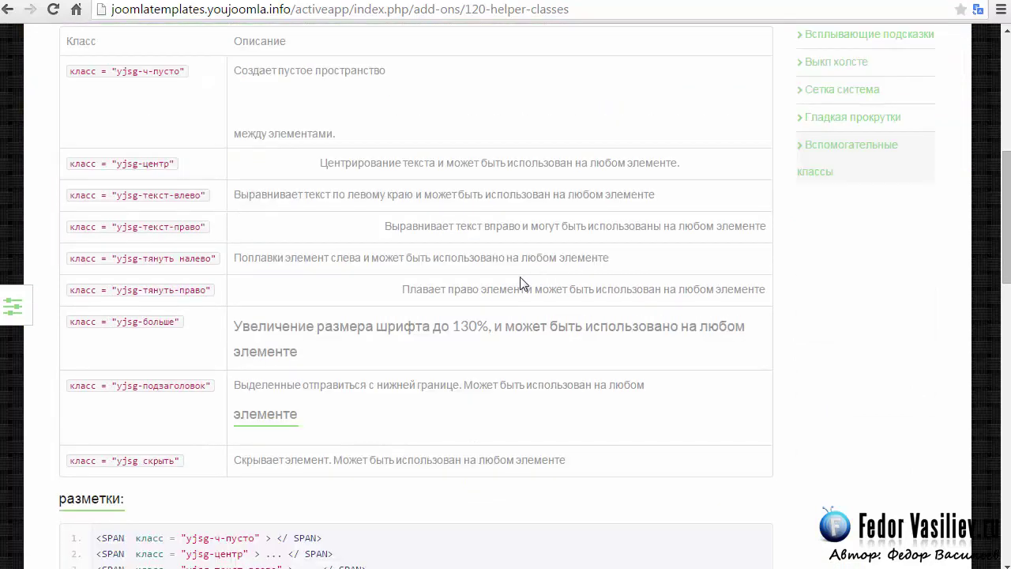
scroll(335, 328, down, 2)
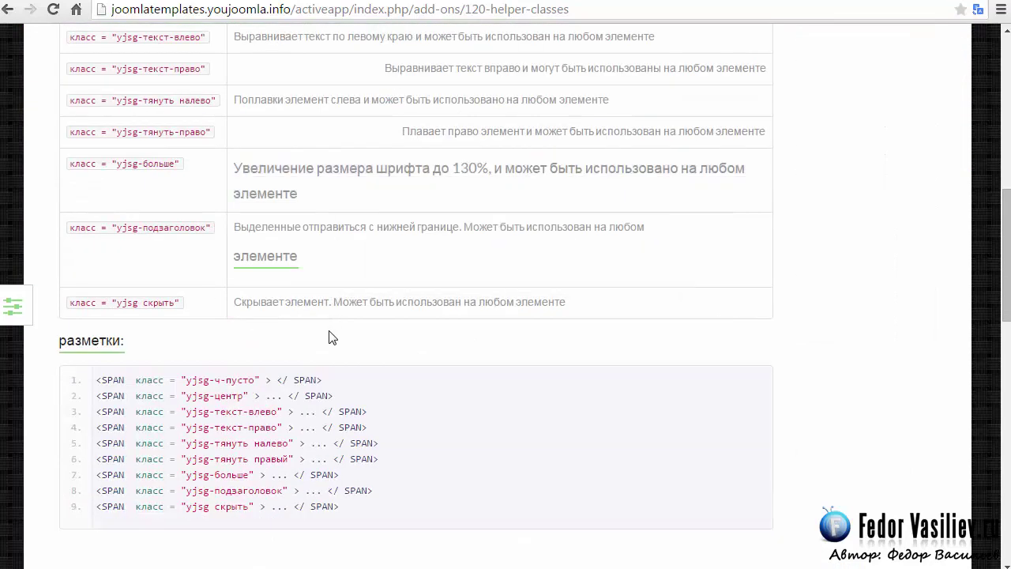
scroll(232, 451, down, 3)
scroll(234, 447, up, 4)
scroll(236, 447, up, 2)
scroll(210, 407, down, 1)
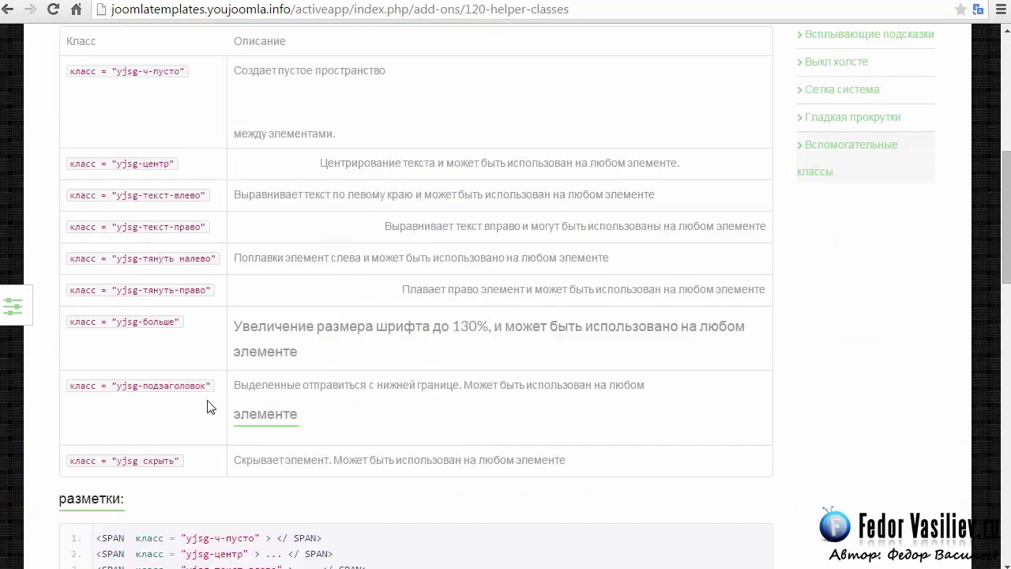
Step: Highlight and read the description of the font-enlarging helper class in the options table
triple_click(298, 354)
click(323, 348)
mouse_move(176, 320)
mouse_move(145, 322)
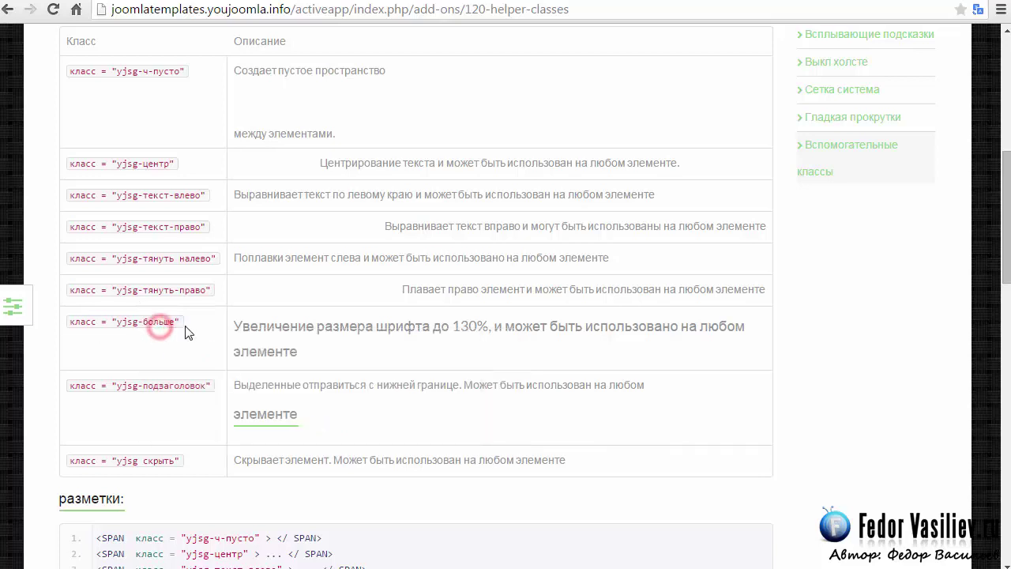
Step: Highlight the font-enlarging class's span line in the markup block and examine its placeholder dots
scroll(188, 427, down, 3)
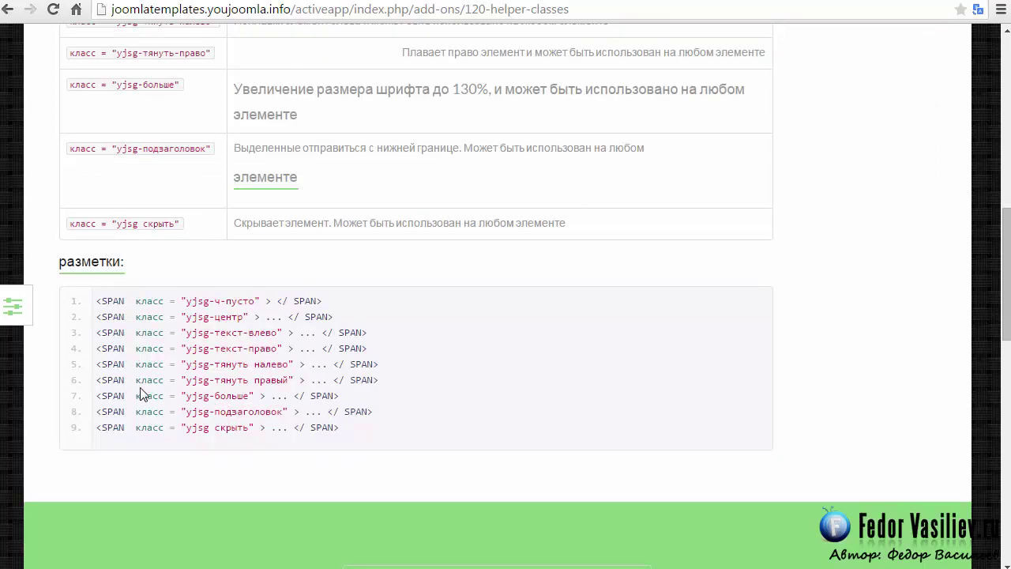
click(239, 396)
click(338, 396)
drag(302, 397, 98, 392)
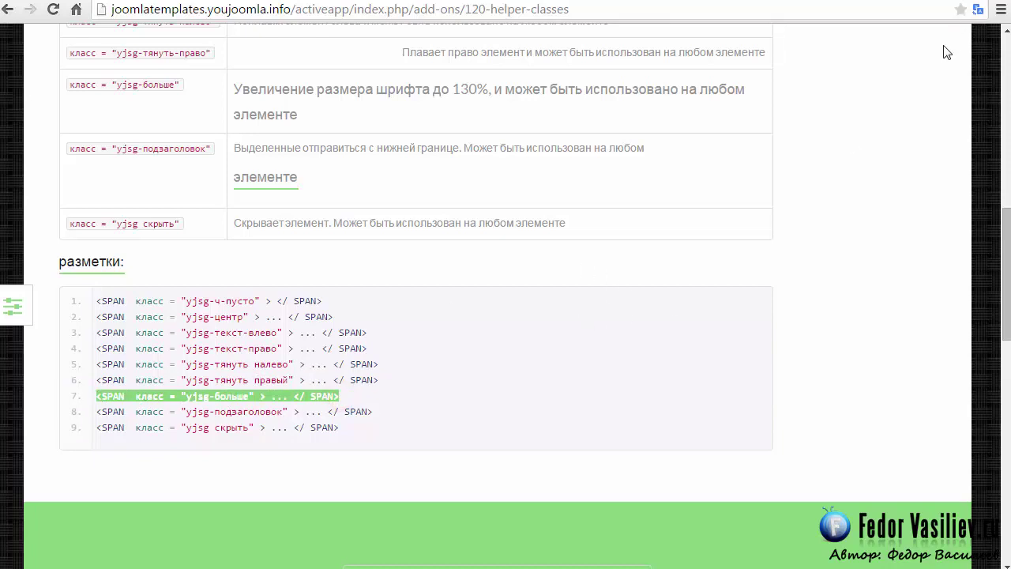
click(226, 395)
click(272, 396)
Step: Highlight the 130% font size in the enlarging class's description and check the page translation options
scroll(373, 397, up, 2)
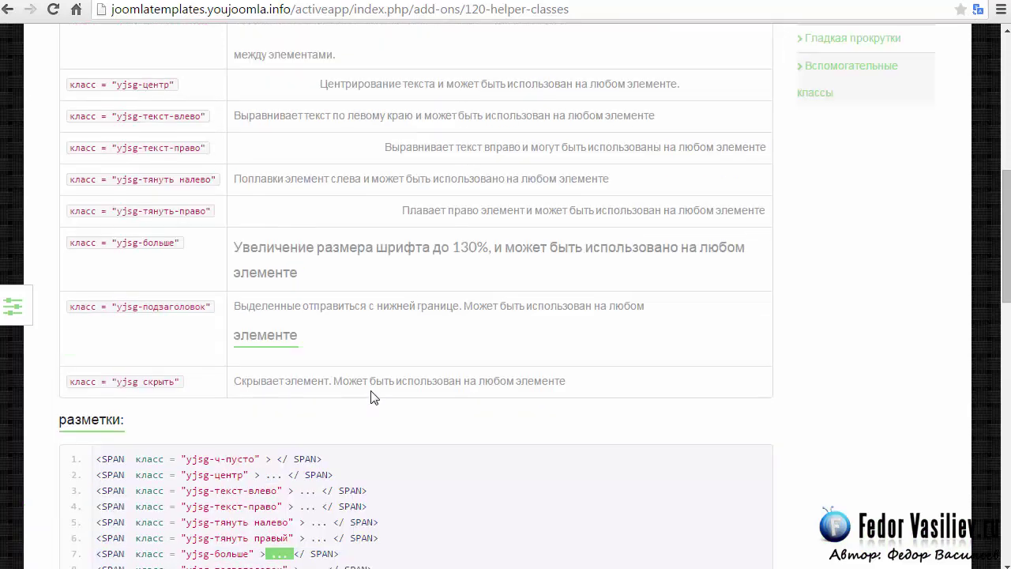
mouse_move(490, 246)
drag(490, 247, 452, 246)
scroll(403, 328, down, 1)
scroll(403, 328, down, 1)
click(978, 9)
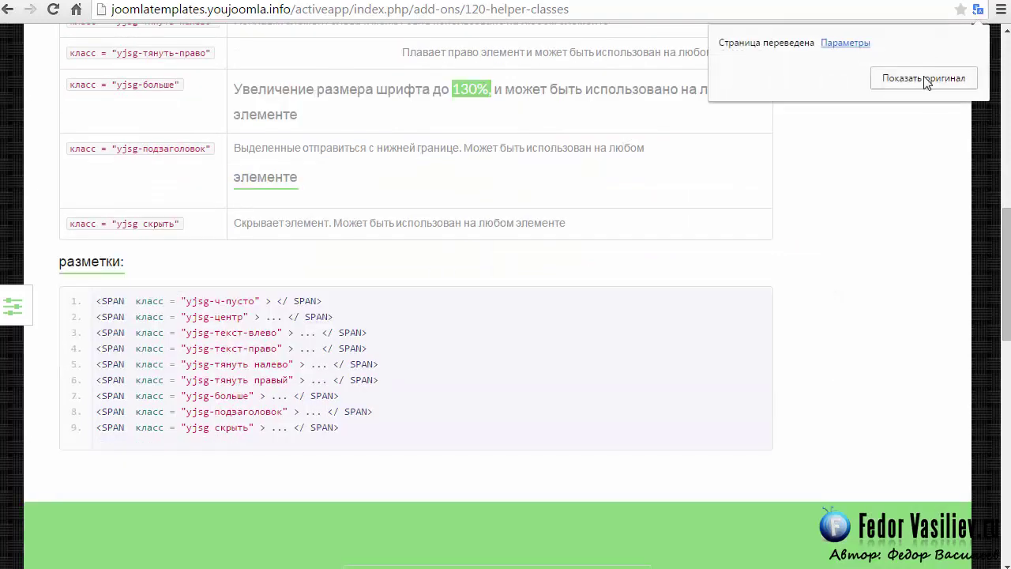
click(985, 75)
Step: Examine the sub-heading class's description and highlight its underlined sample word
scroll(986, 75, up, 4)
scroll(582, 356, down, 2)
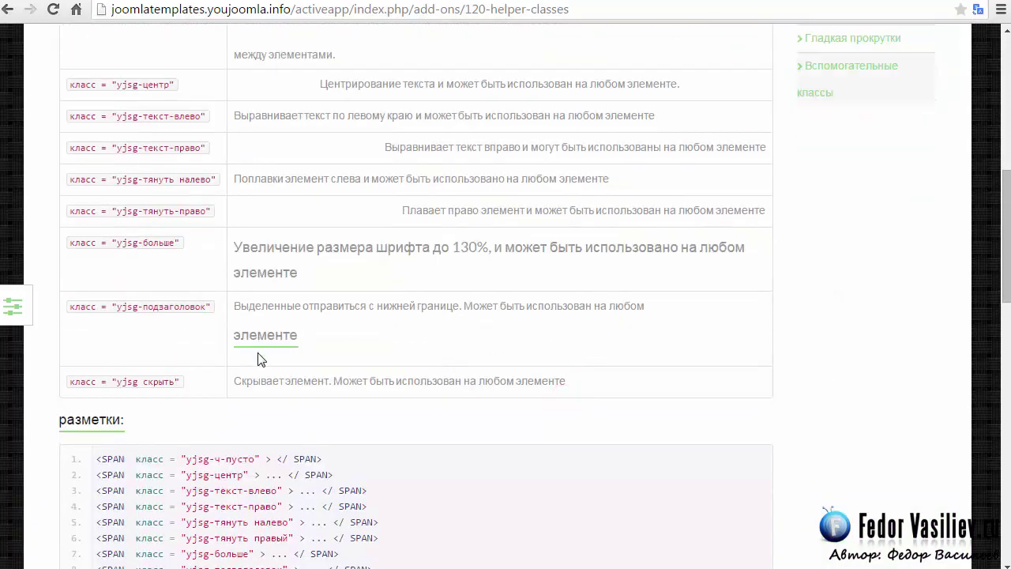
double_click(297, 338)
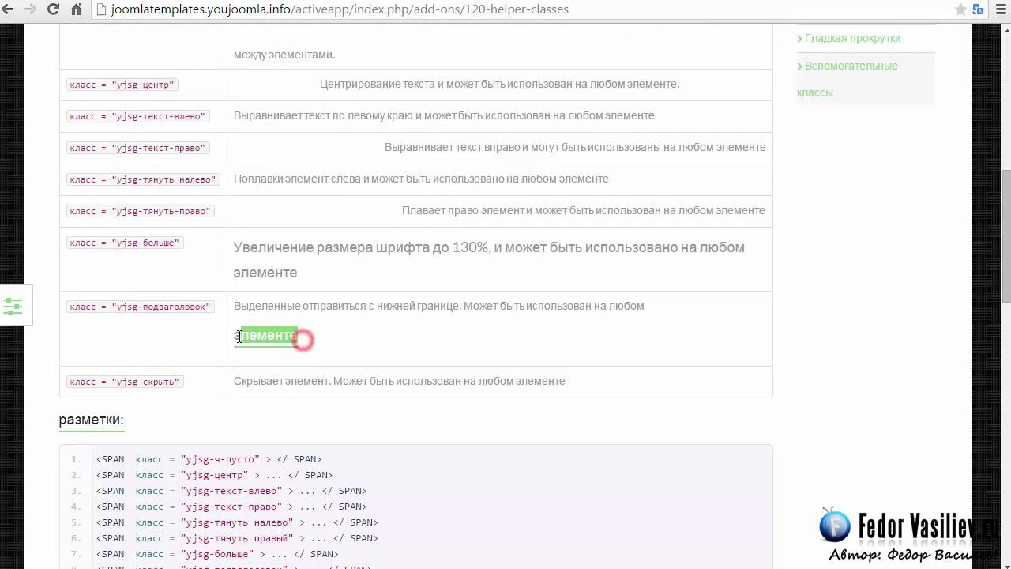
click(331, 353)
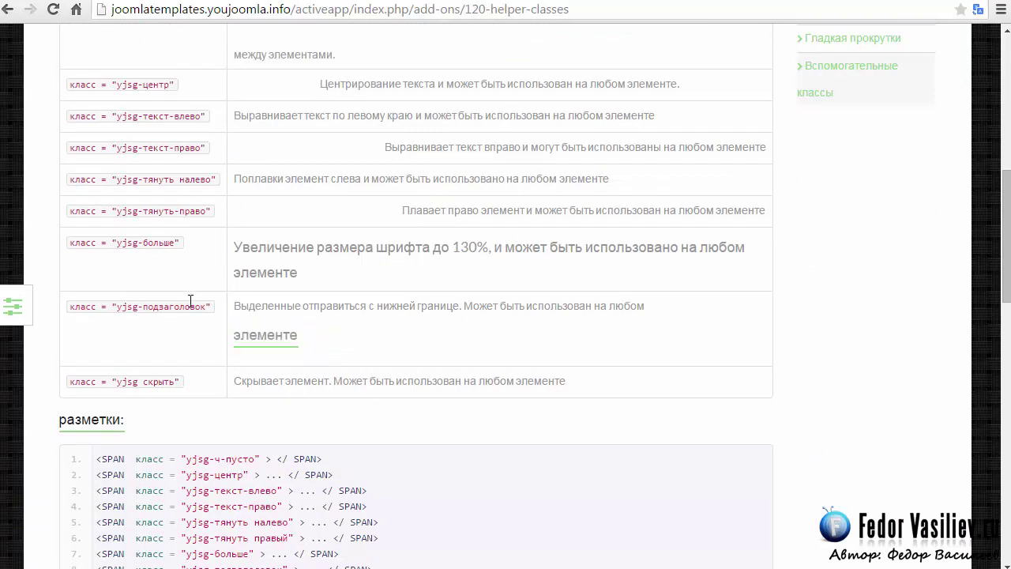
scroll(191, 304, down, 1)
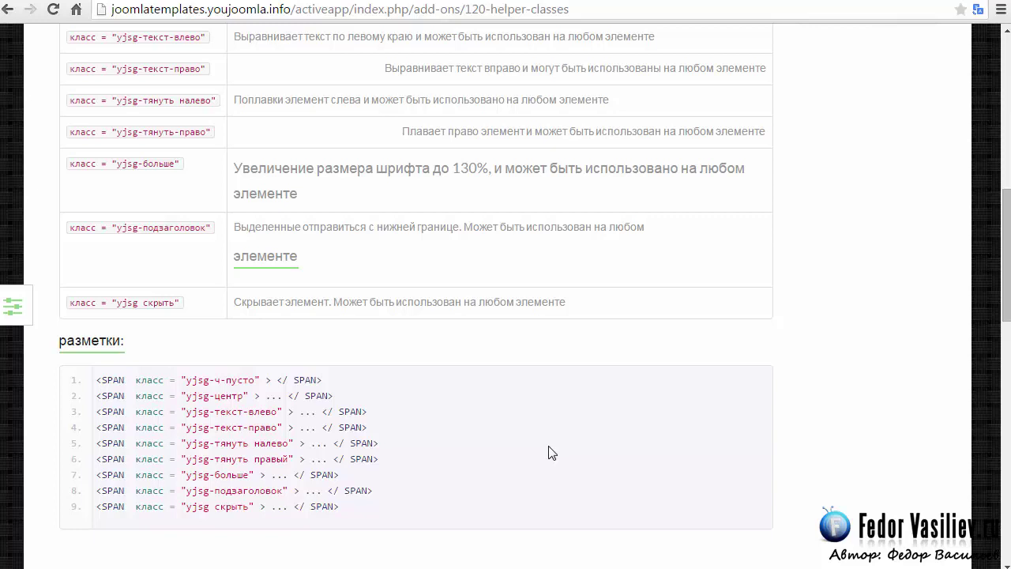
Step: Show the Helper classes page in its original language and copy the yjsg-sub-heading span line from the markup
click(980, 11)
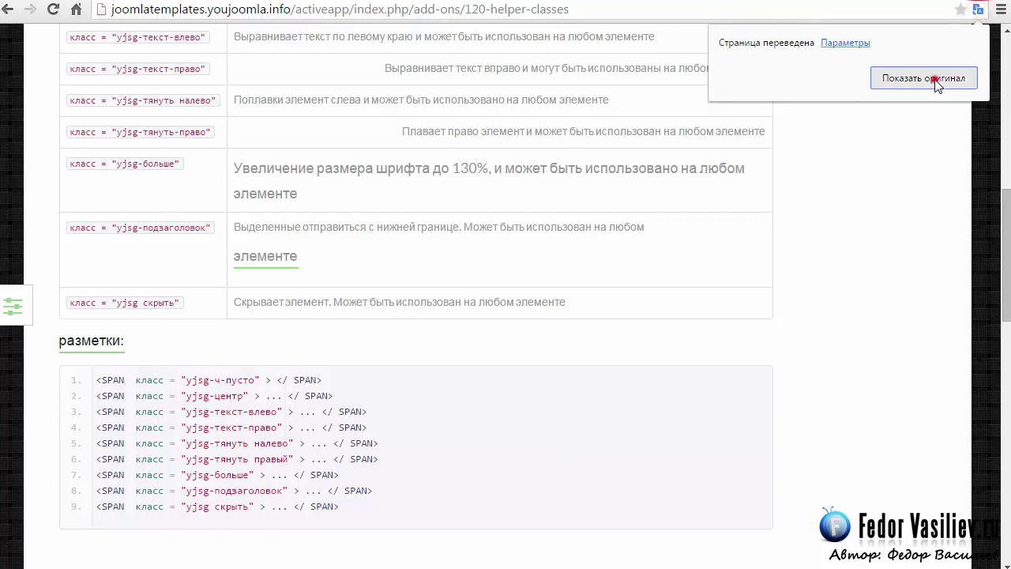
click(917, 79)
drag(328, 463, 98, 463)
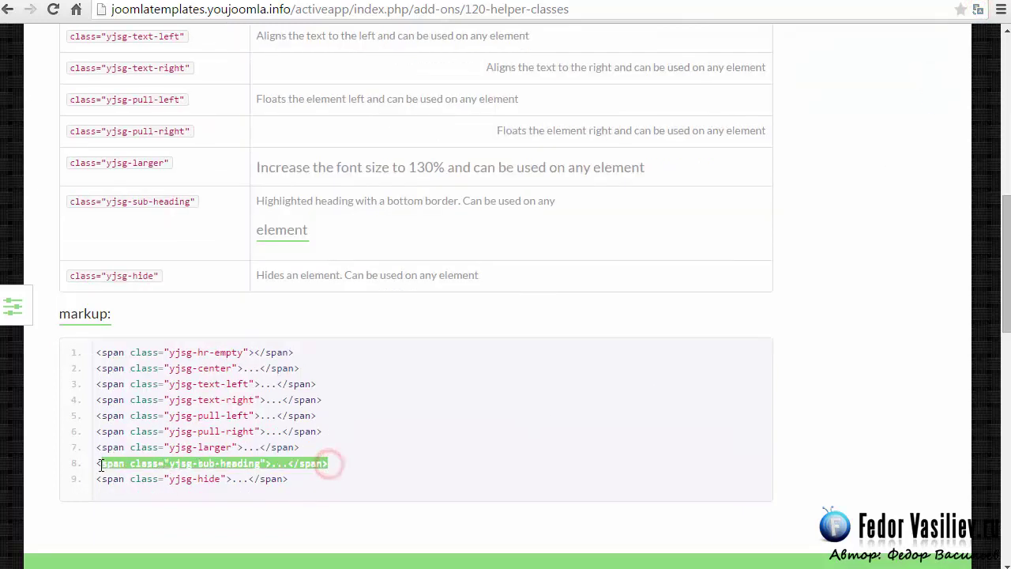
right_click(104, 463)
click(141, 475)
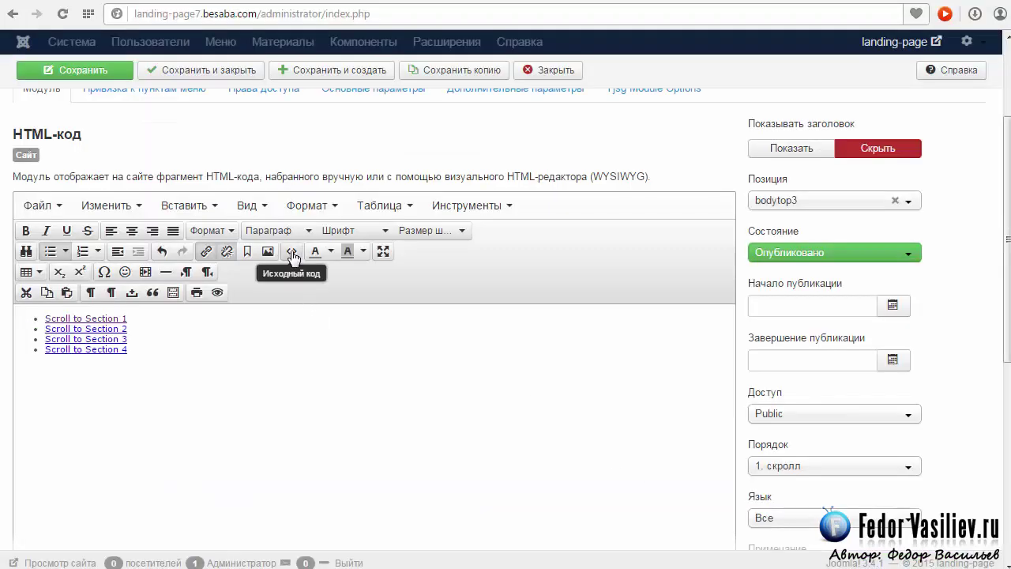
Step: Paste the copied yjsg-sub-heading span below the list in the module's source code and replace its placeholder dots with "демо"
click(291, 252)
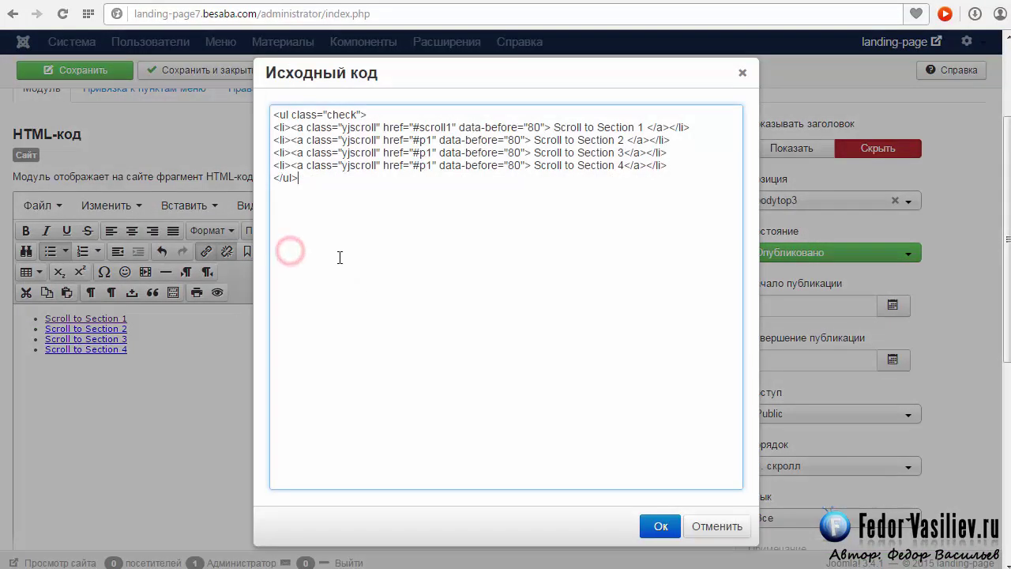
right_click(327, 220)
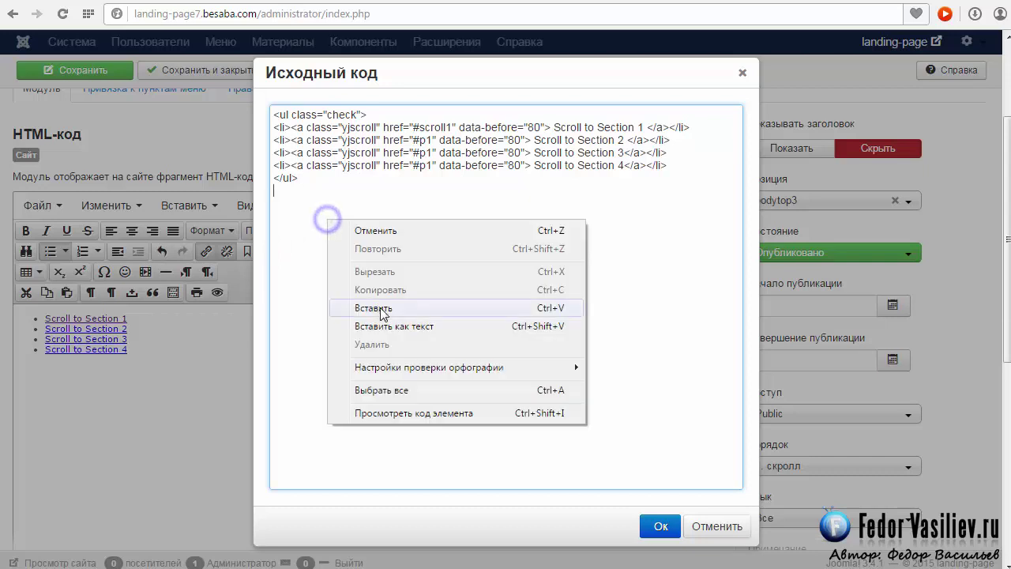
click(384, 301)
drag(448, 192, 440, 190)
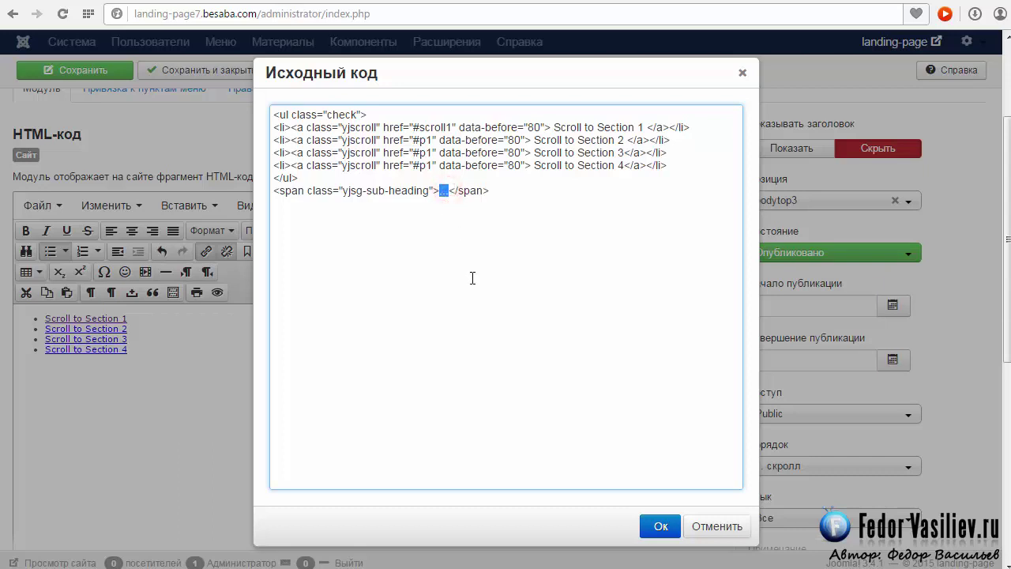
text(демо)
click(662, 527)
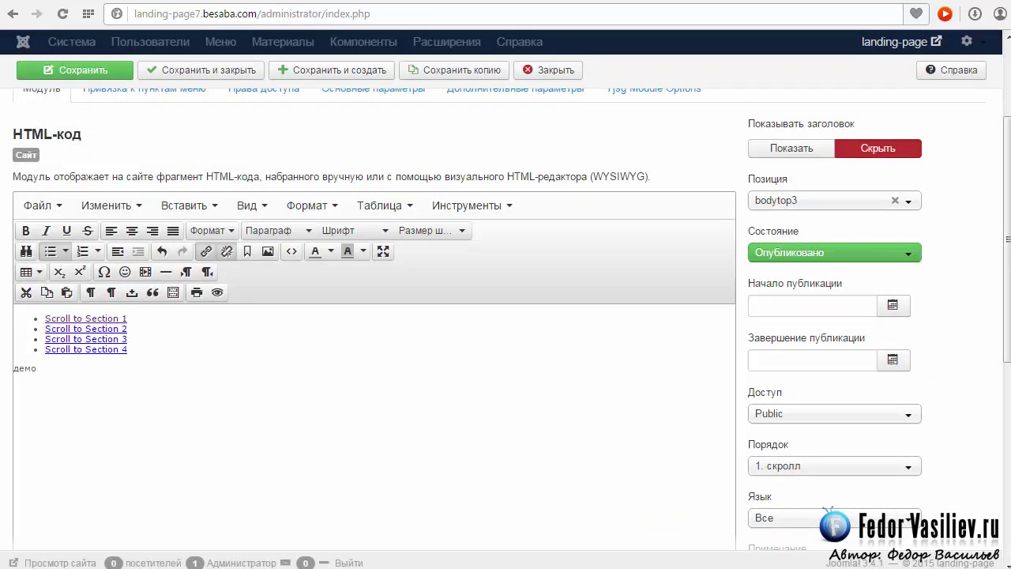
Step: Save the module and check the демо sub-heading below the link list on the published page
click(85, 70)
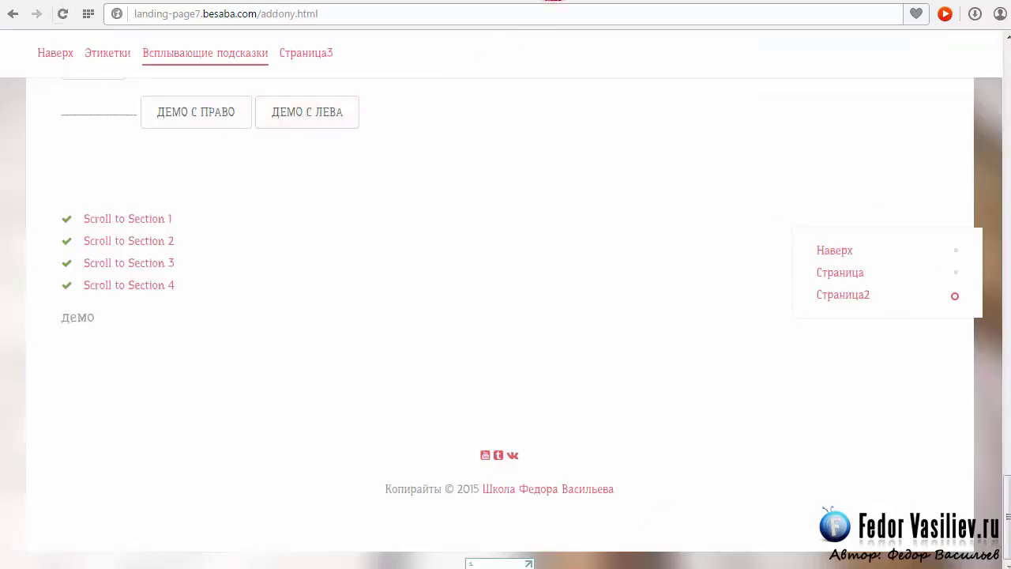
drag(103, 317, 68, 323)
click(111, 330)
click(145, 339)
click(77, 318)
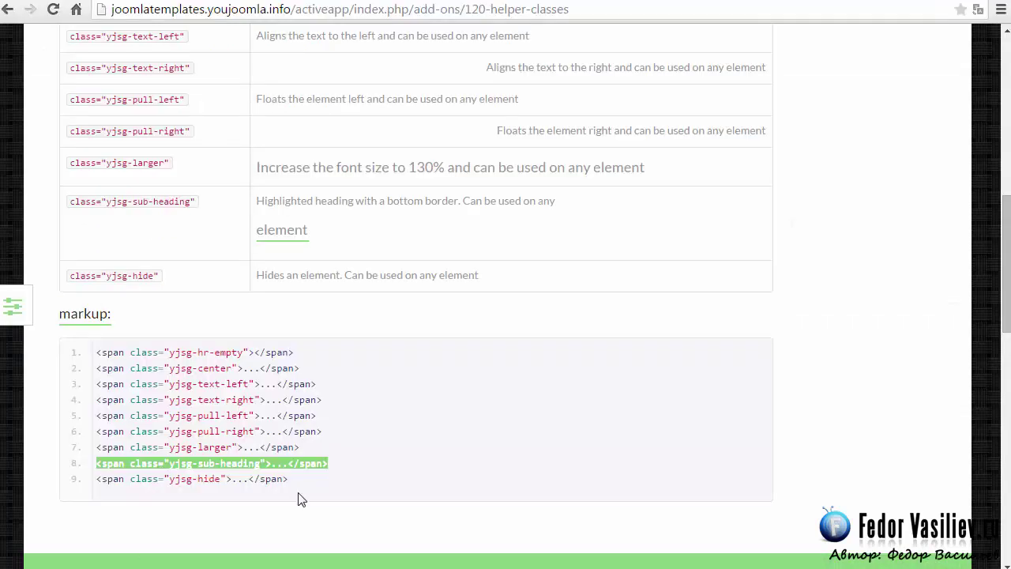
Step: Translate the Helper classes page into Russian and highlight the descriptions of the empty-space and text-centering classes
click(299, 490)
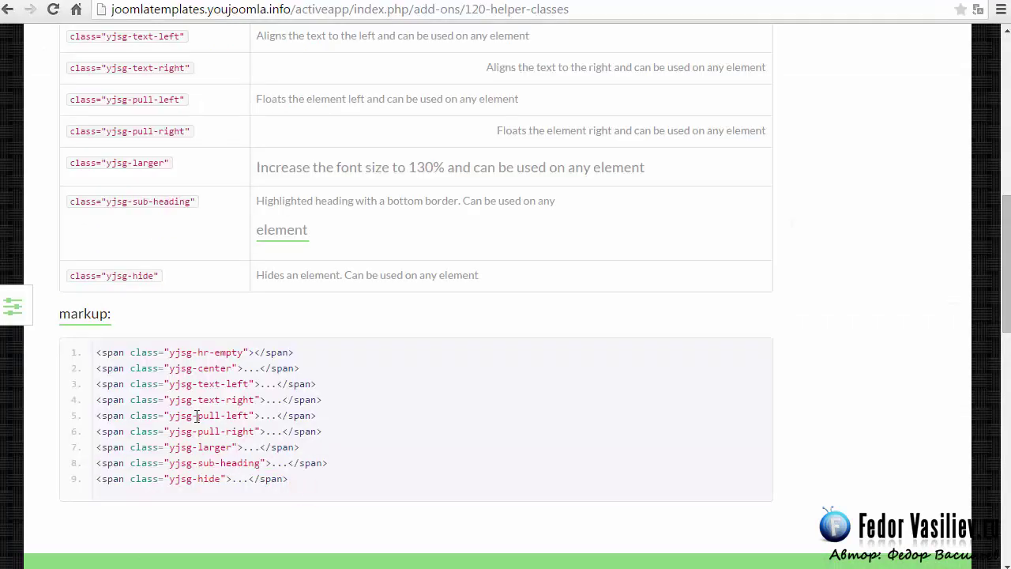
scroll(251, 421, up, 1)
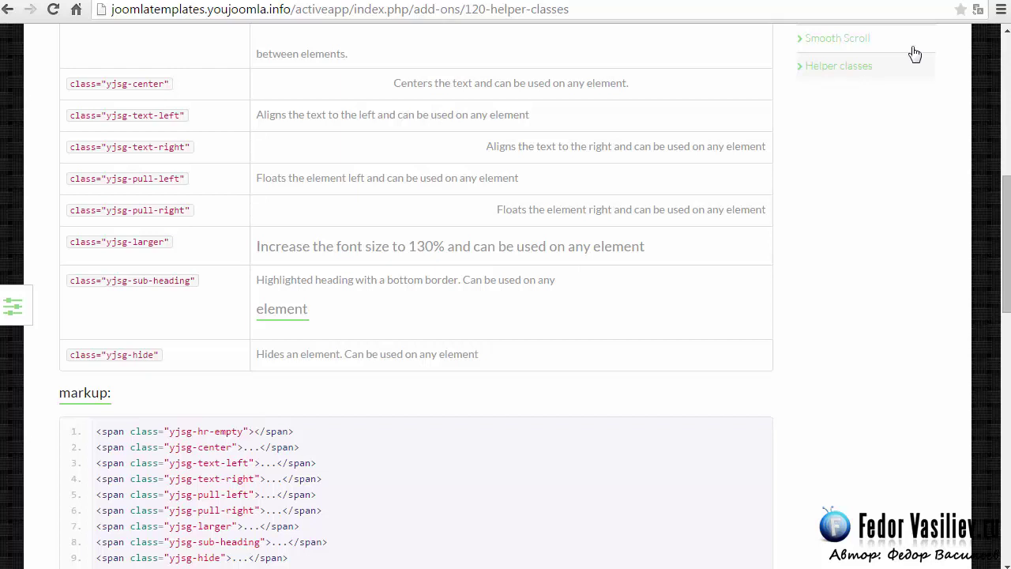
click(980, 11)
scroll(587, 266, up, 1)
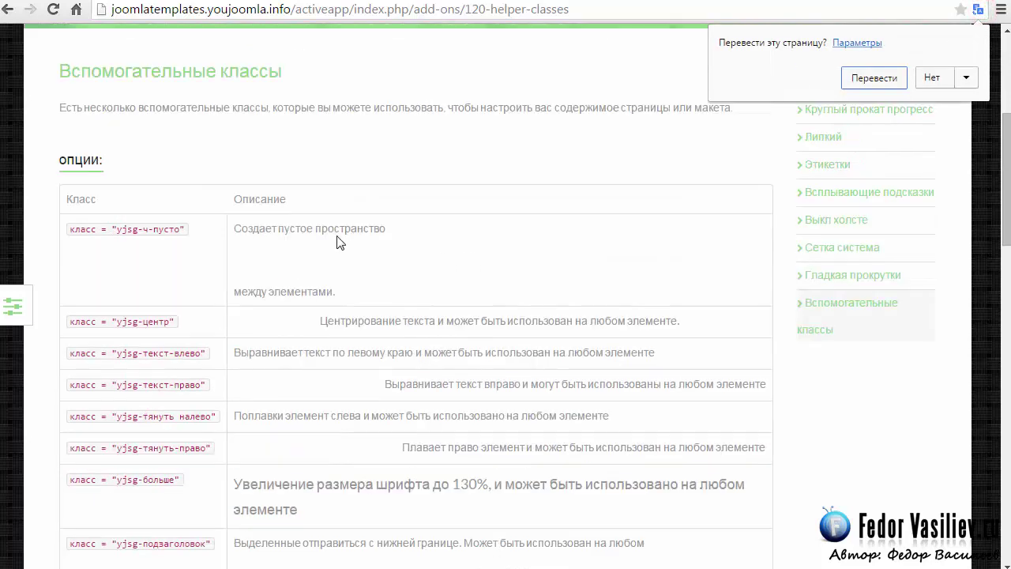
drag(422, 232, 321, 228)
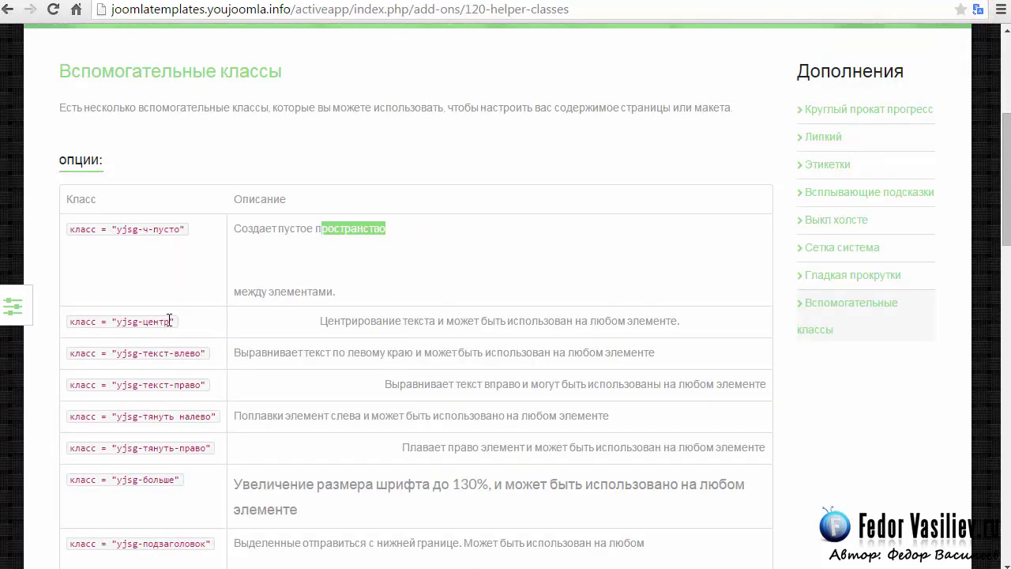
drag(310, 320, 558, 336)
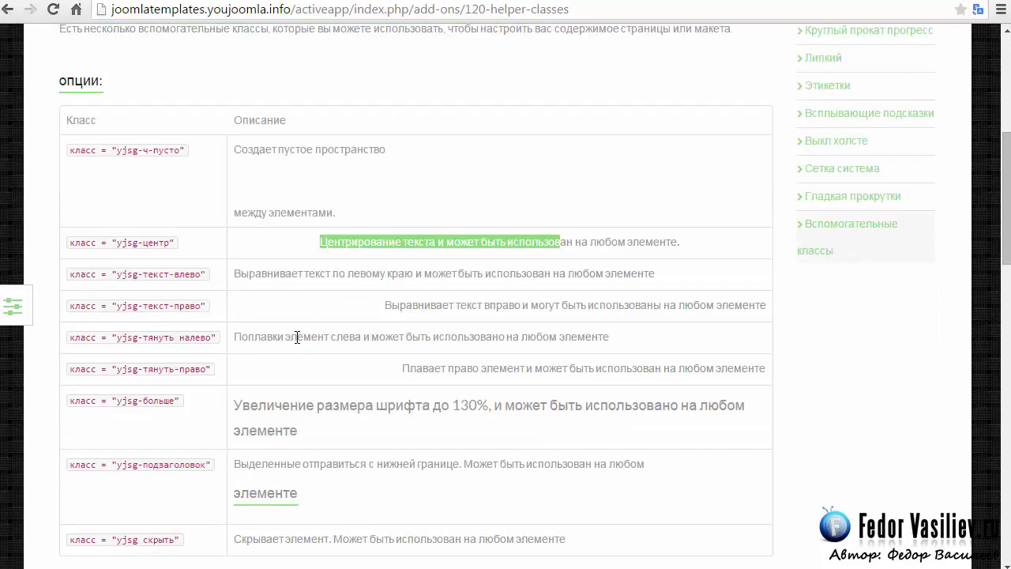
Step: Look over the remaining helper classes, the markup block and the list of add-ons on the translated page
scroll(342, 354, down, 2)
scroll(338, 354, down, 3)
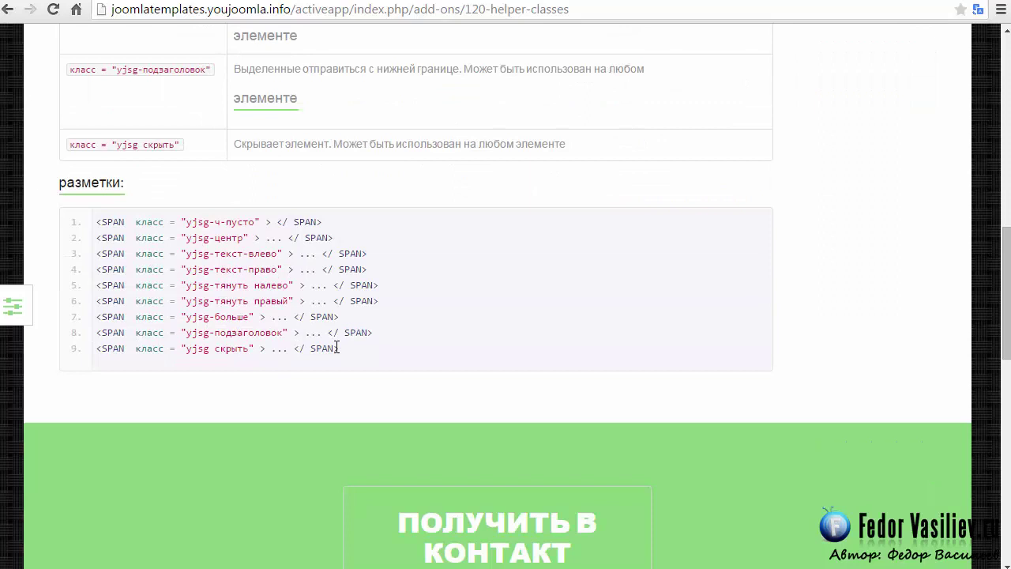
scroll(579, 382, up, 9)
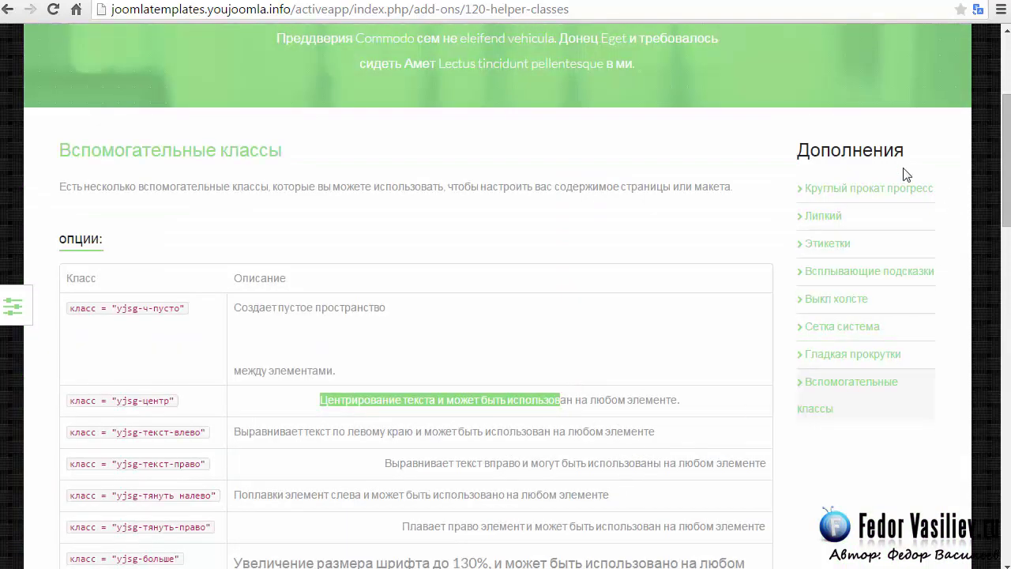
double_click(836, 150)
click(412, 353)
click(360, 397)
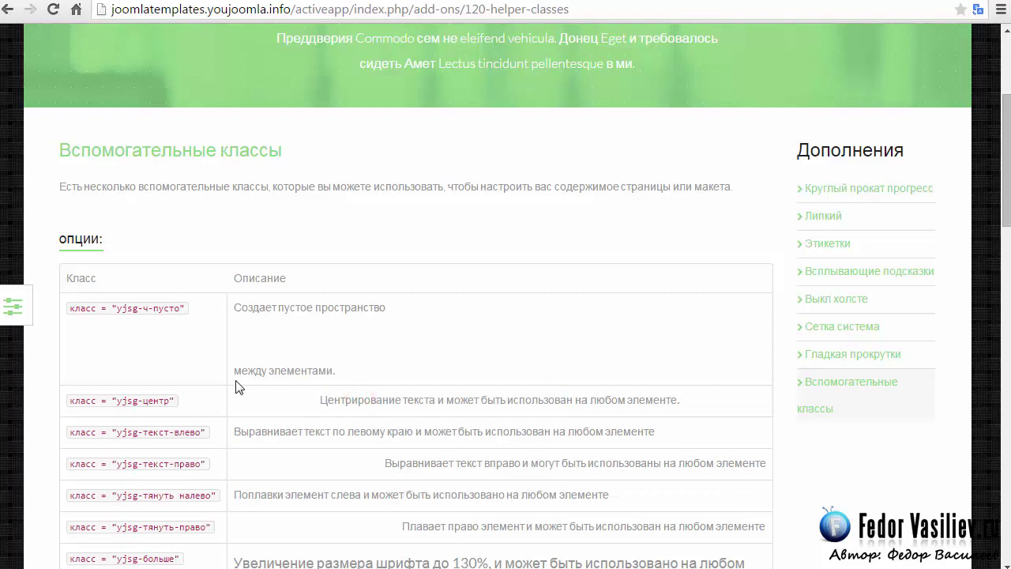